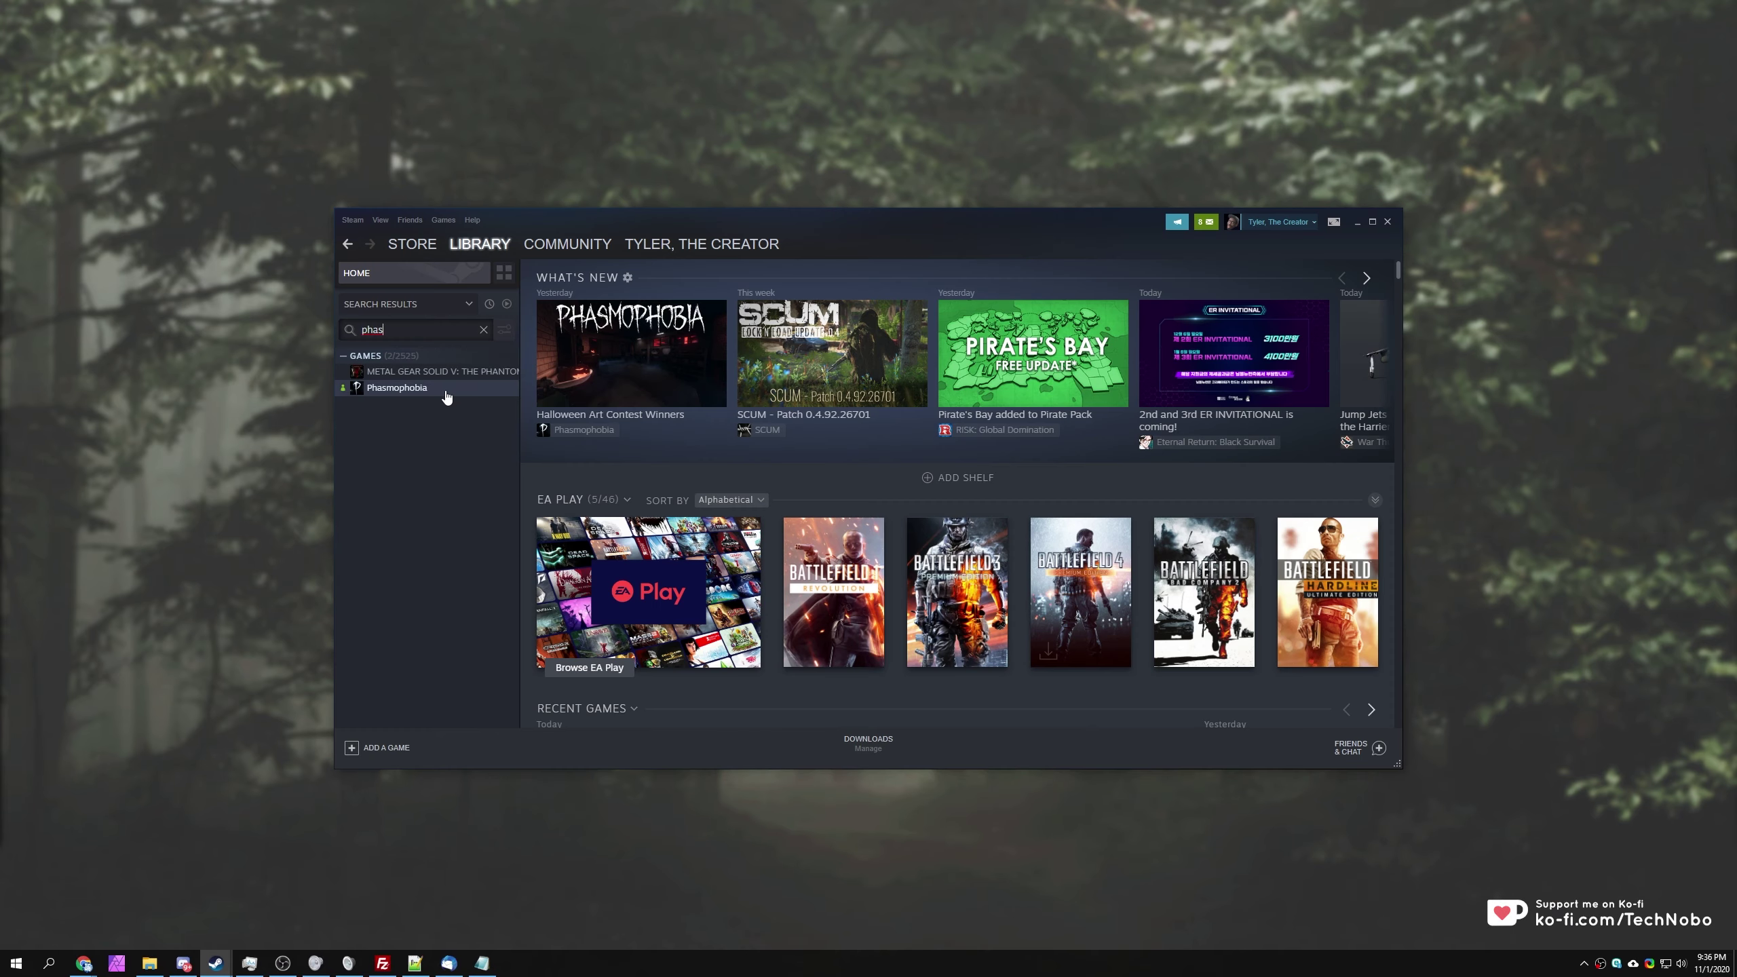
# Select Phasmophobia among the library search results and launch the game.
pyautogui.click(424, 387)
pyautogui.click(646, 487)
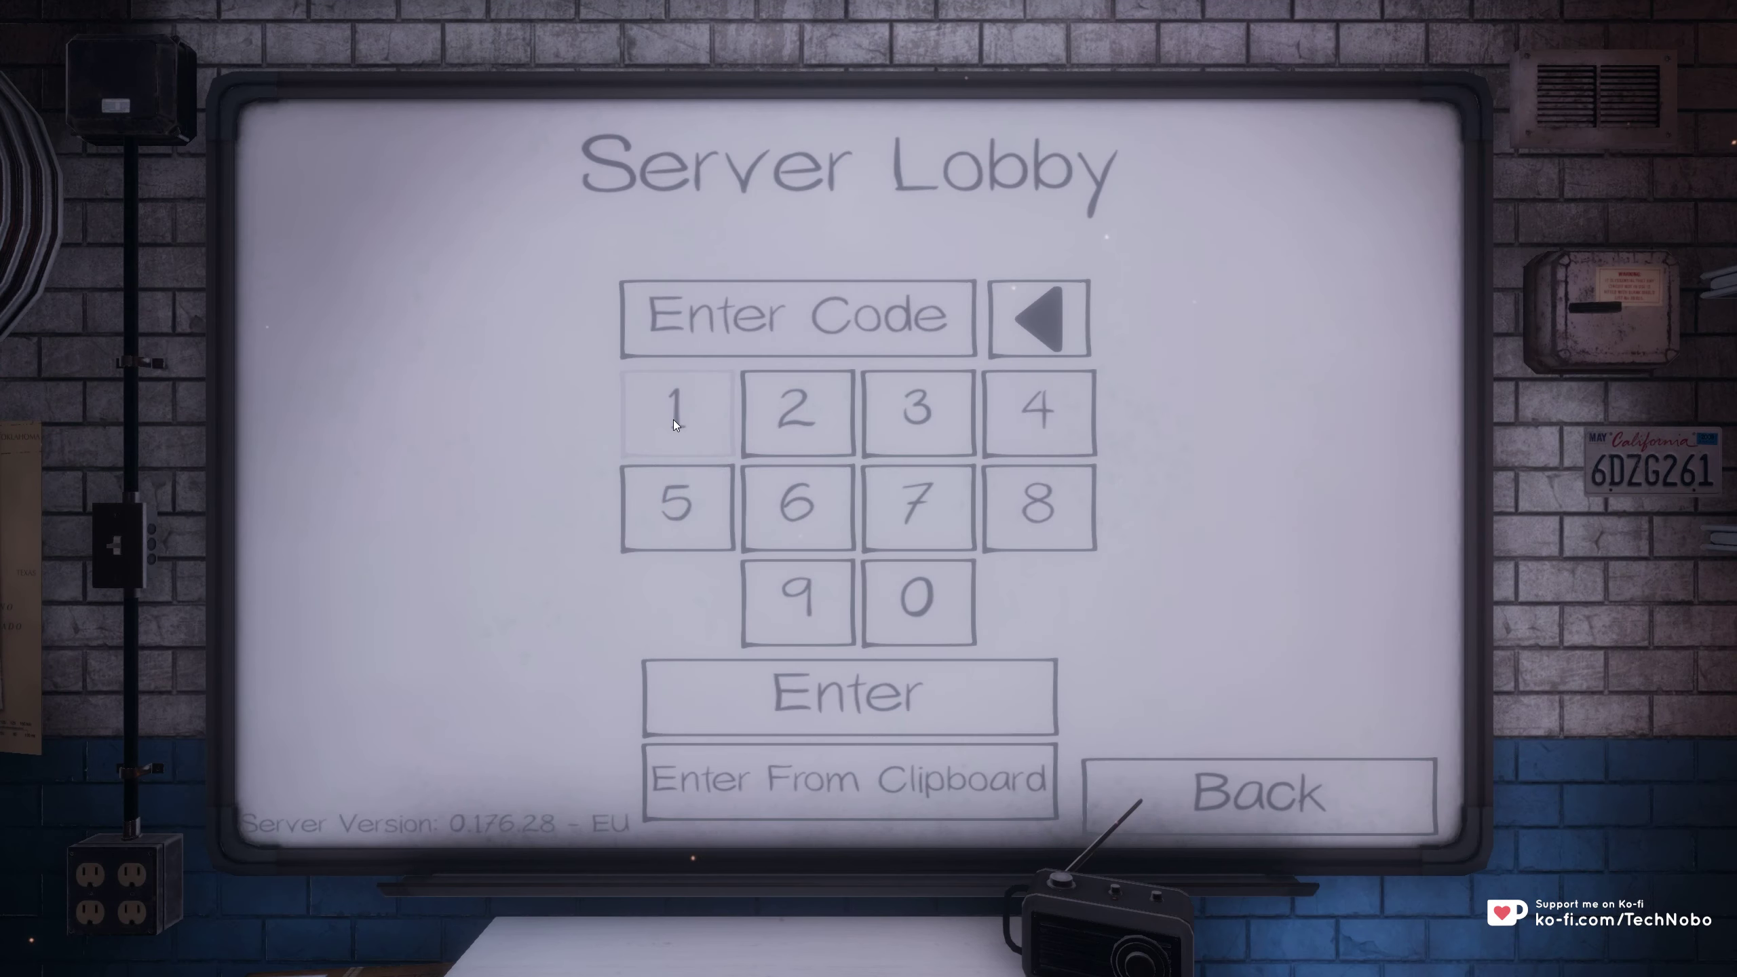
# Try to join a private game in the EU region with the code 123456, and return to the server list.
pyautogui.click(676, 413)
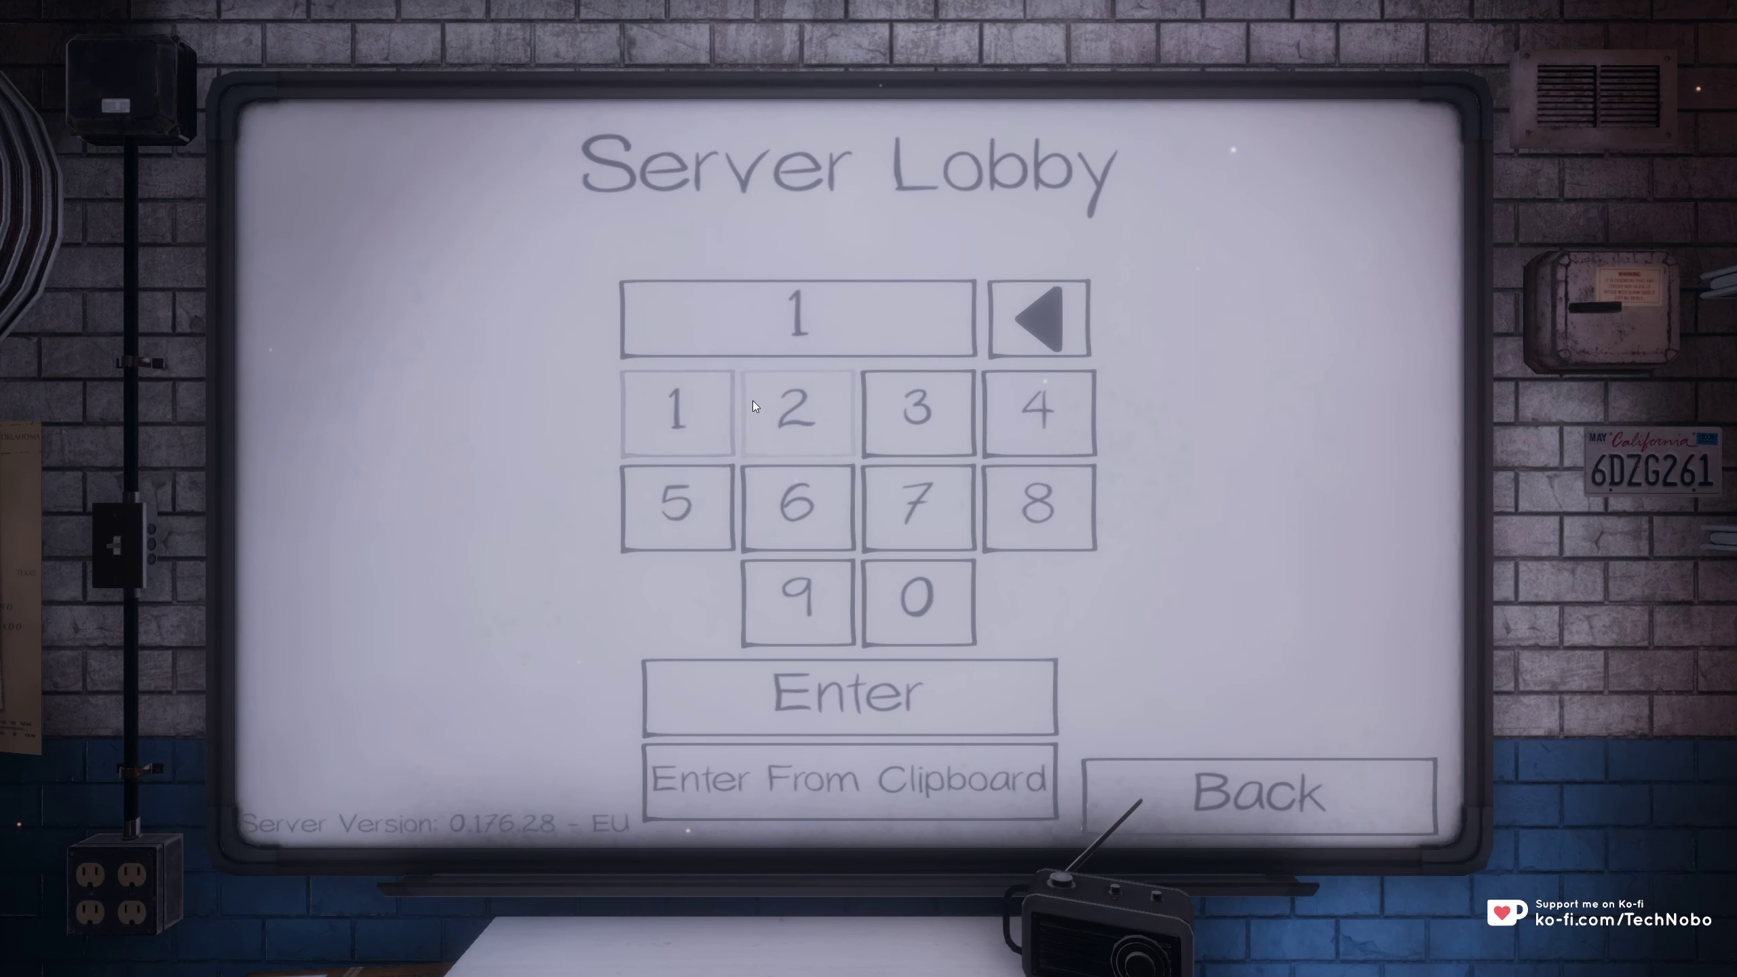
pyautogui.click(797, 410)
pyautogui.click(917, 411)
pyautogui.click(1037, 410)
pyautogui.click(676, 506)
pyautogui.click(797, 506)
pyautogui.click(918, 679)
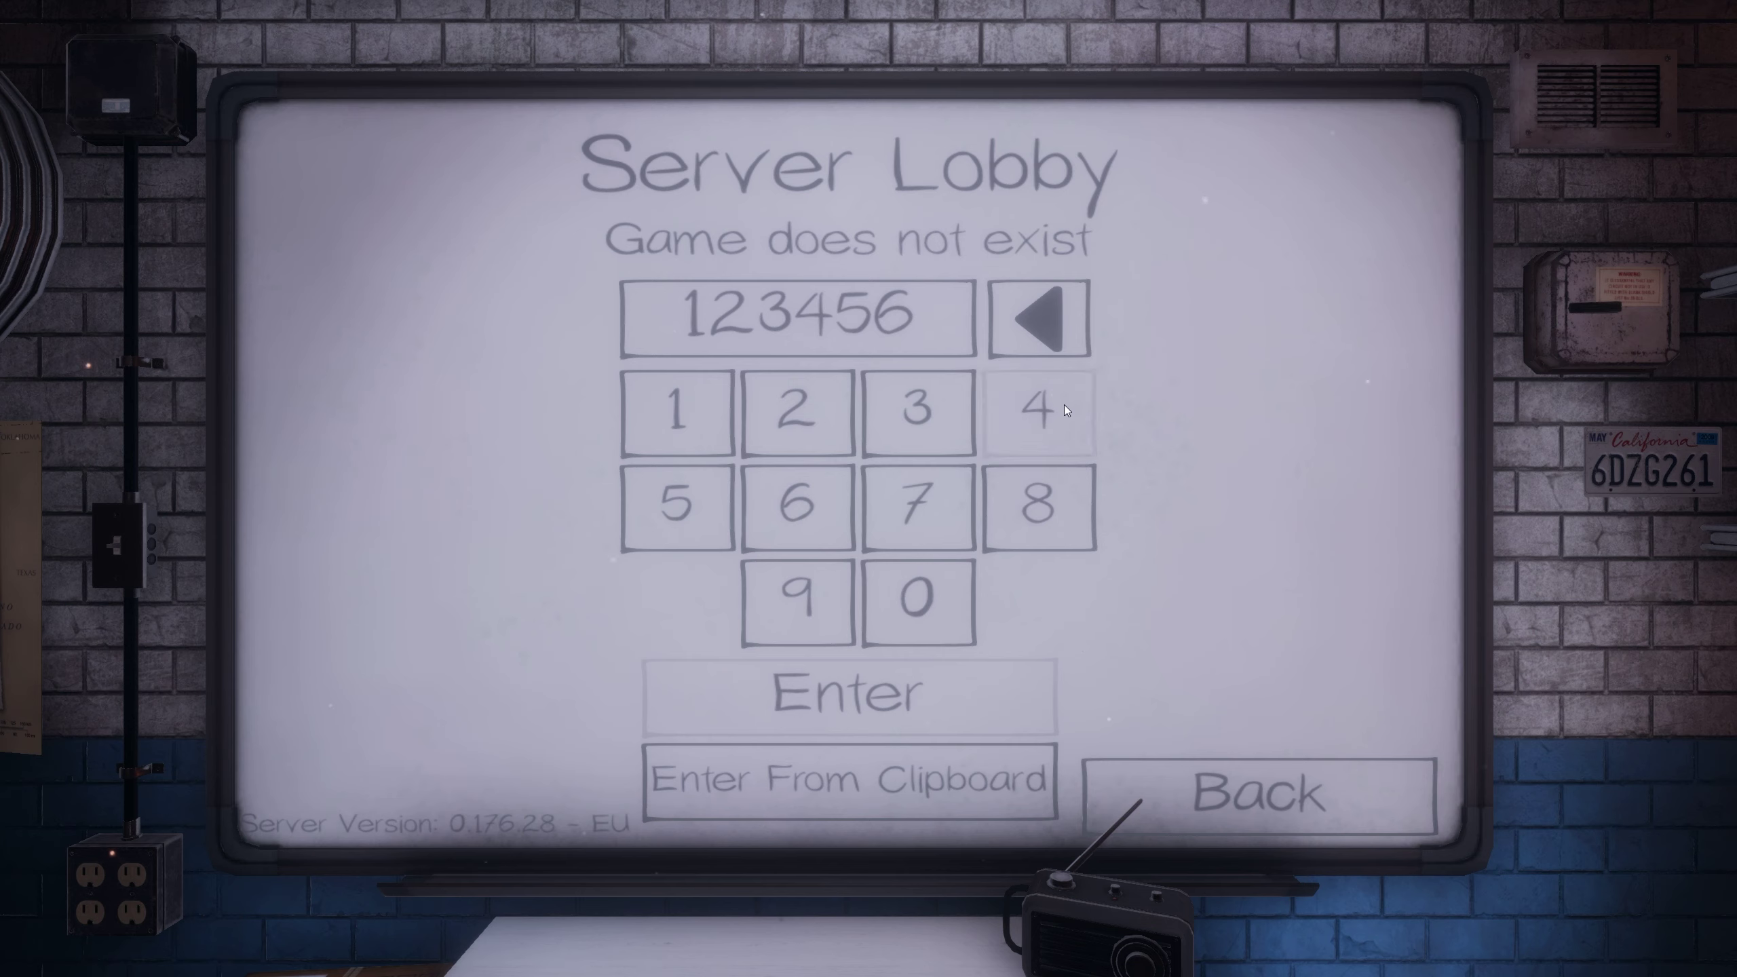
pyautogui.press('Escape')
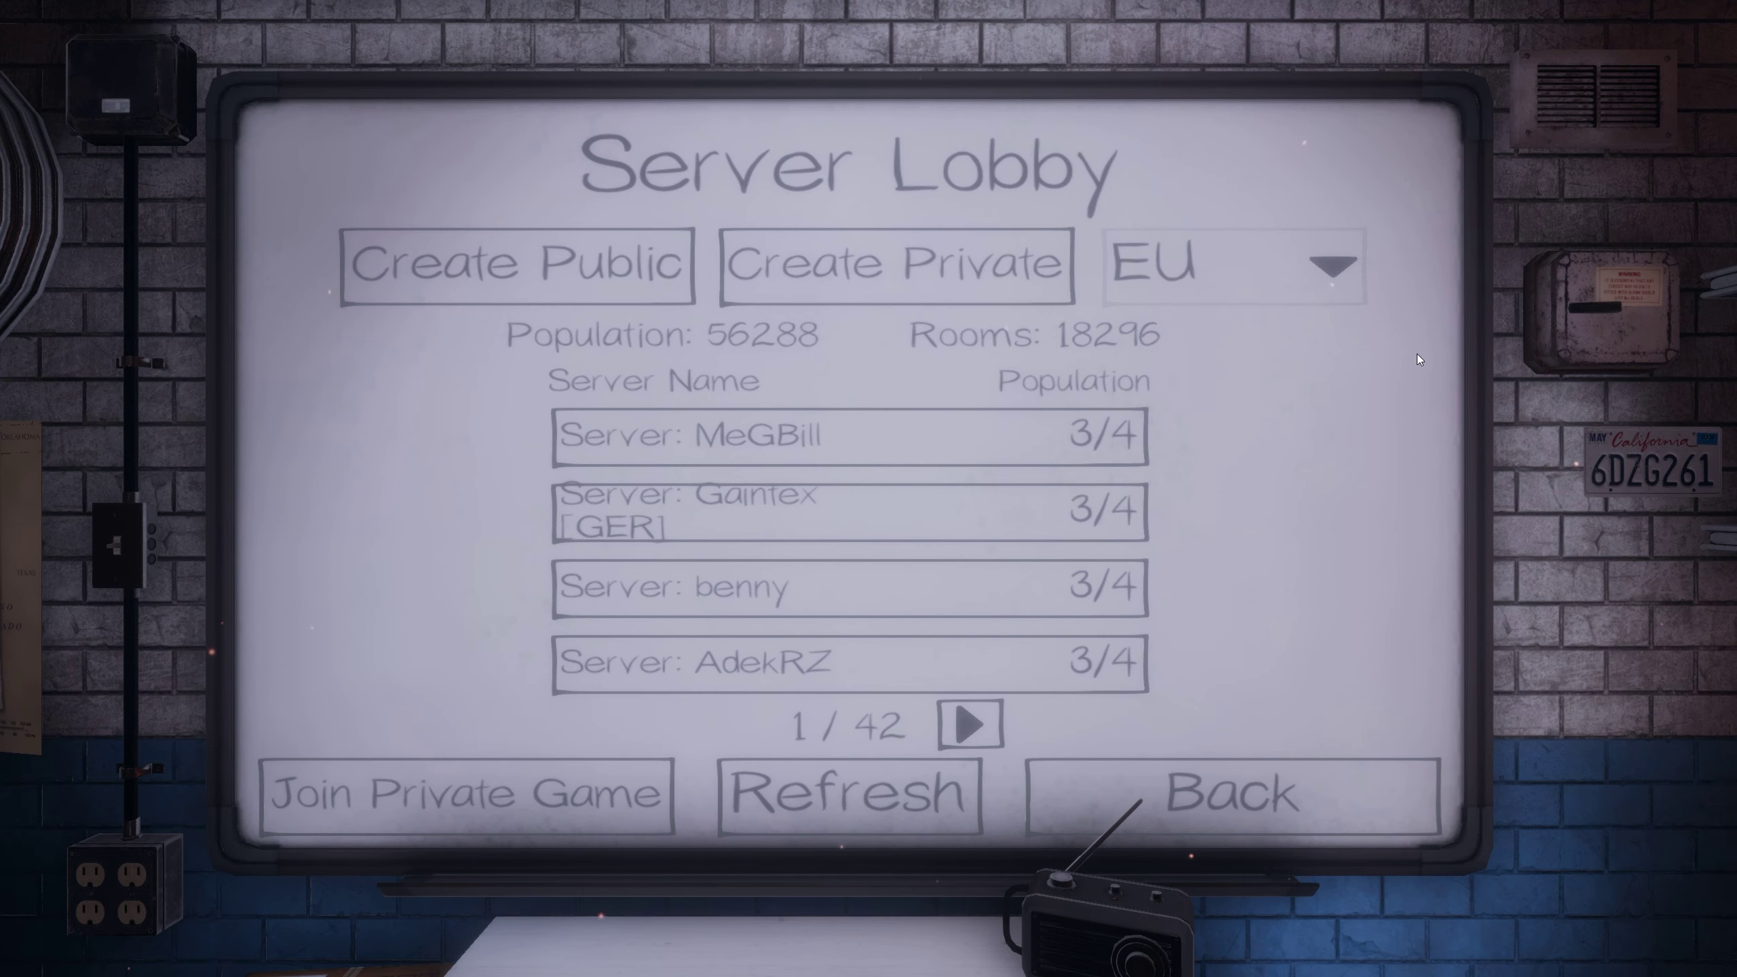
# Switch the server region to US and back to EU.
pyautogui.click(1338, 254)
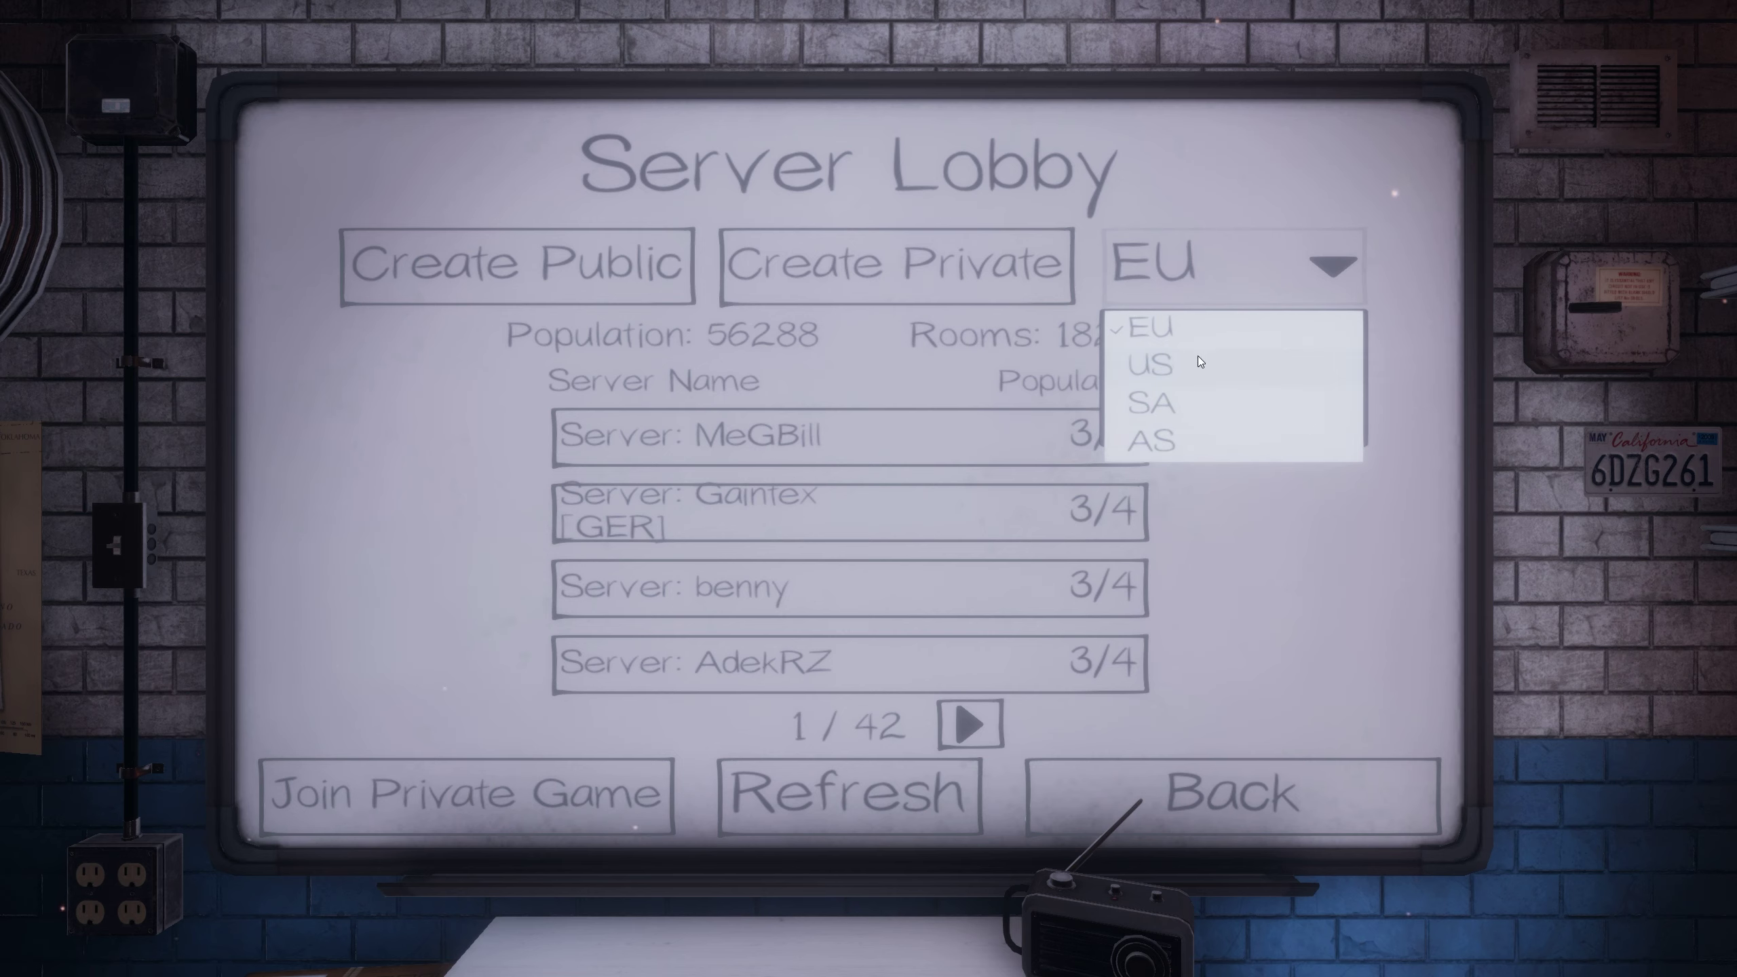
pyautogui.click(1164, 364)
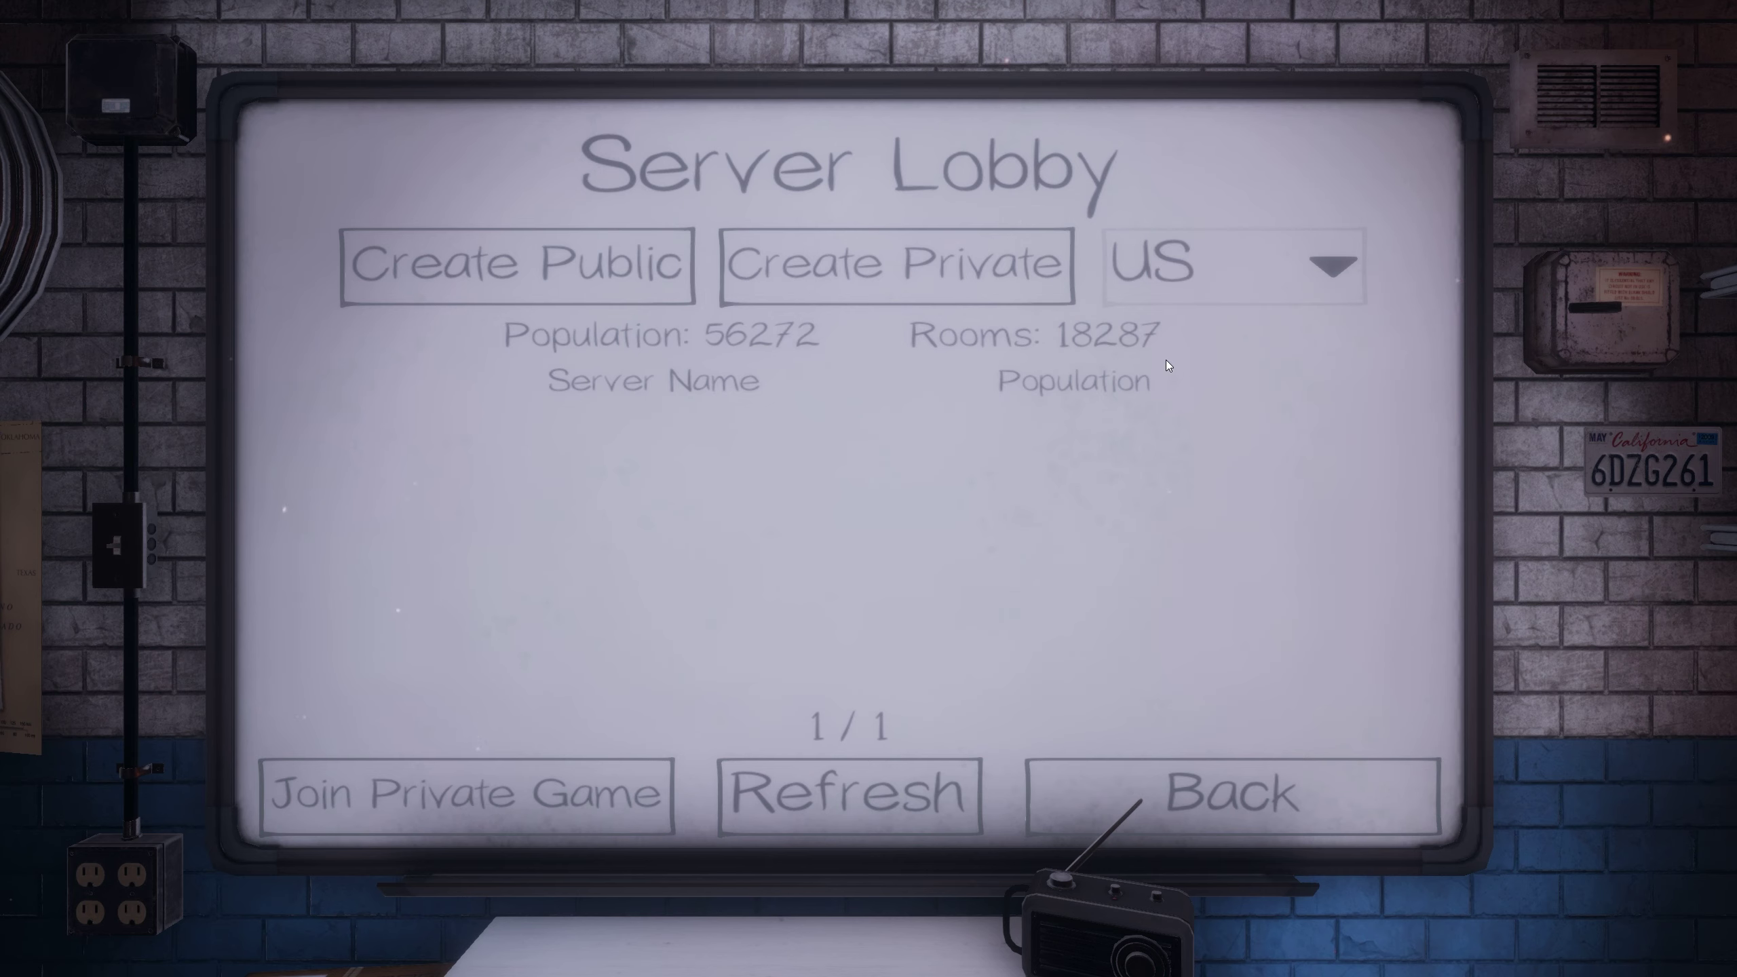
pyautogui.click(1199, 252)
pyautogui.click(1177, 327)
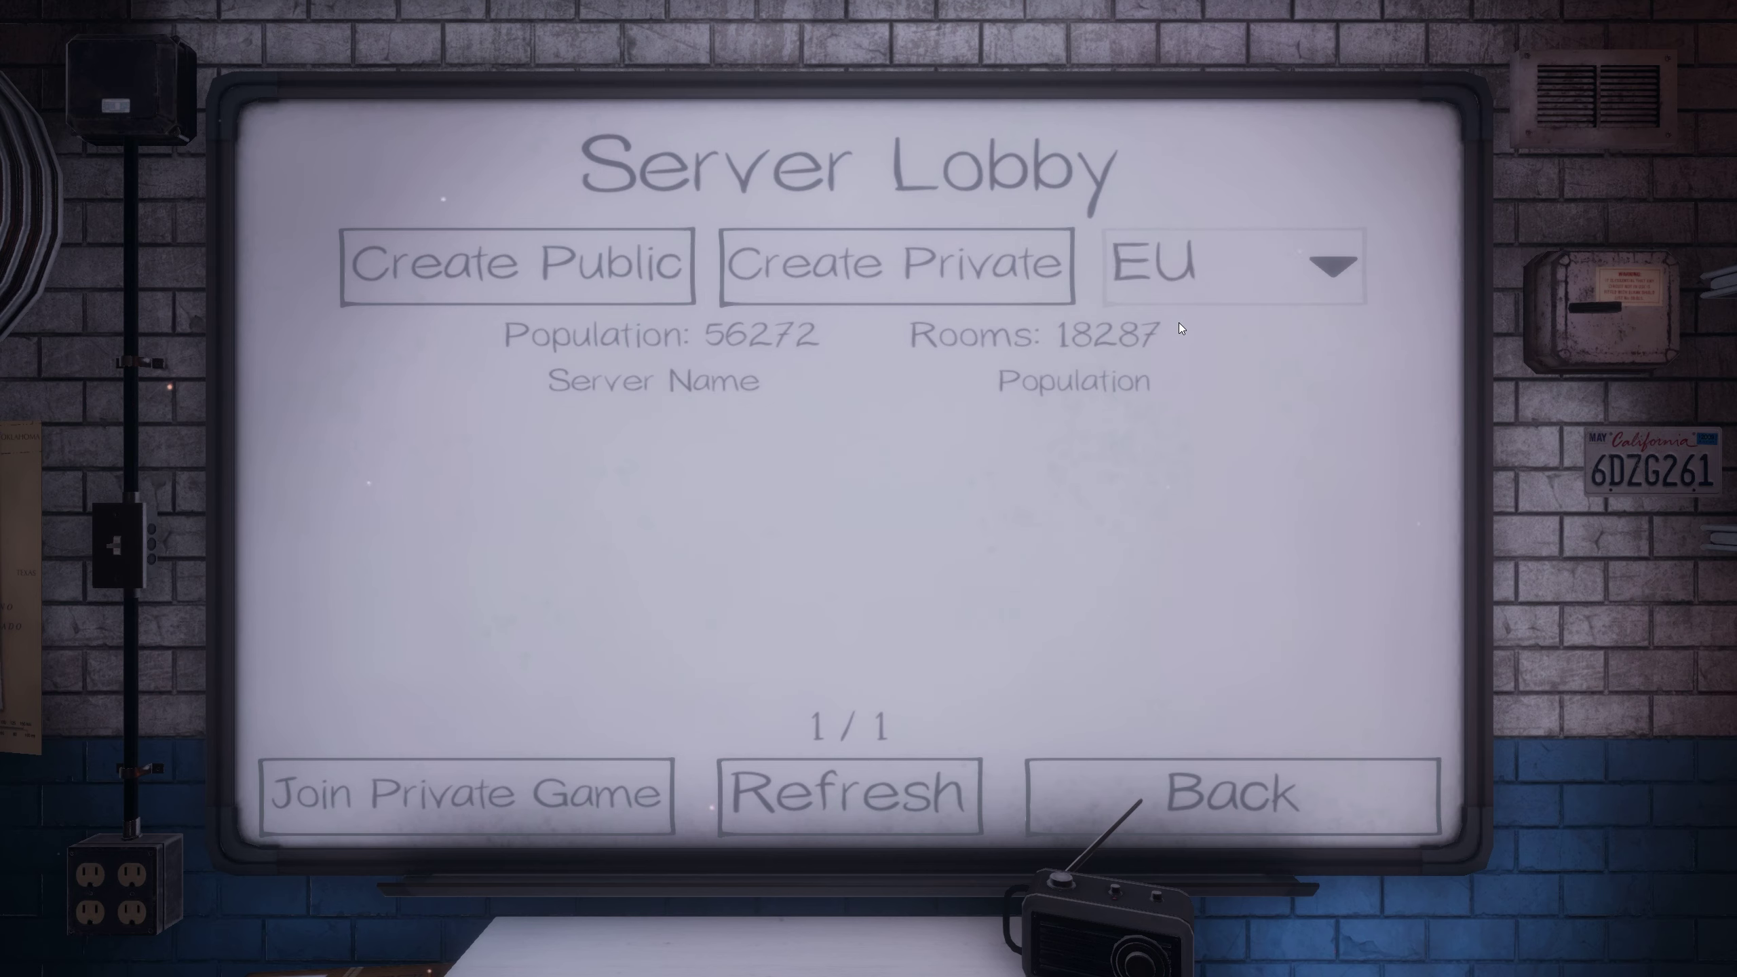
# Retry joining the private game with the code 123456 after the region switch, and go back to the server list.
pyautogui.click(491, 812)
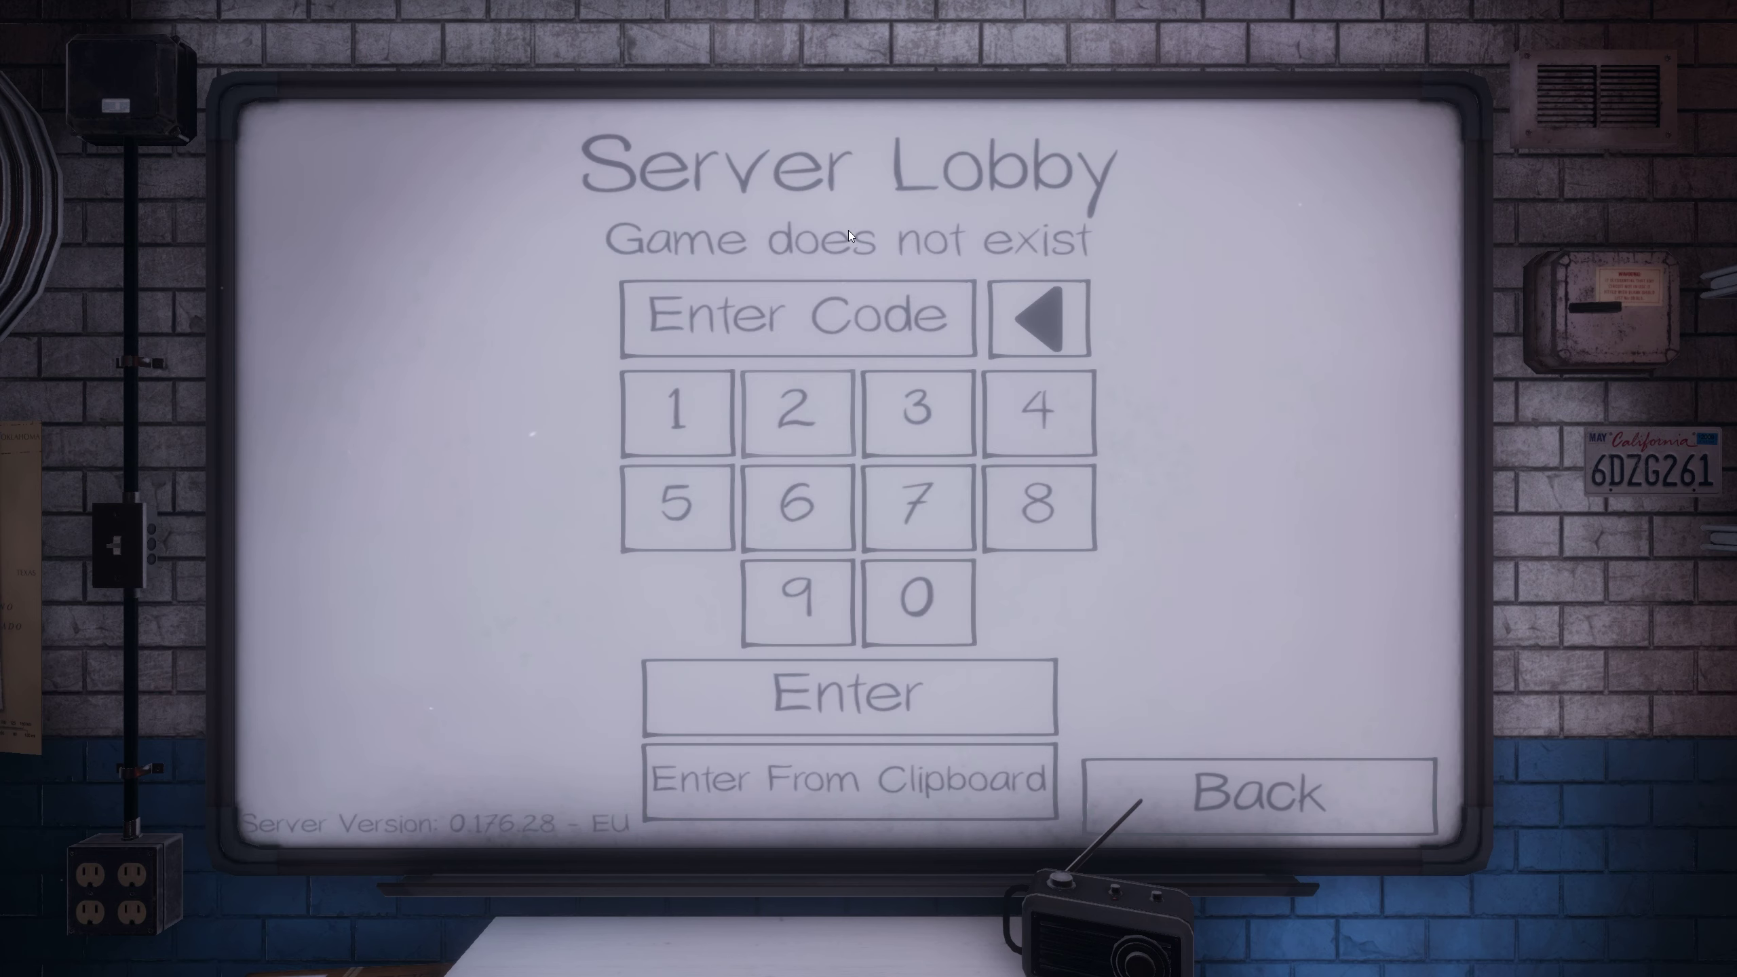
pyautogui.click(716, 404)
pyautogui.click(797, 411)
pyautogui.click(917, 410)
pyautogui.click(1040, 404)
pyautogui.click(723, 494)
pyautogui.click(797, 506)
pyautogui.click(862, 676)
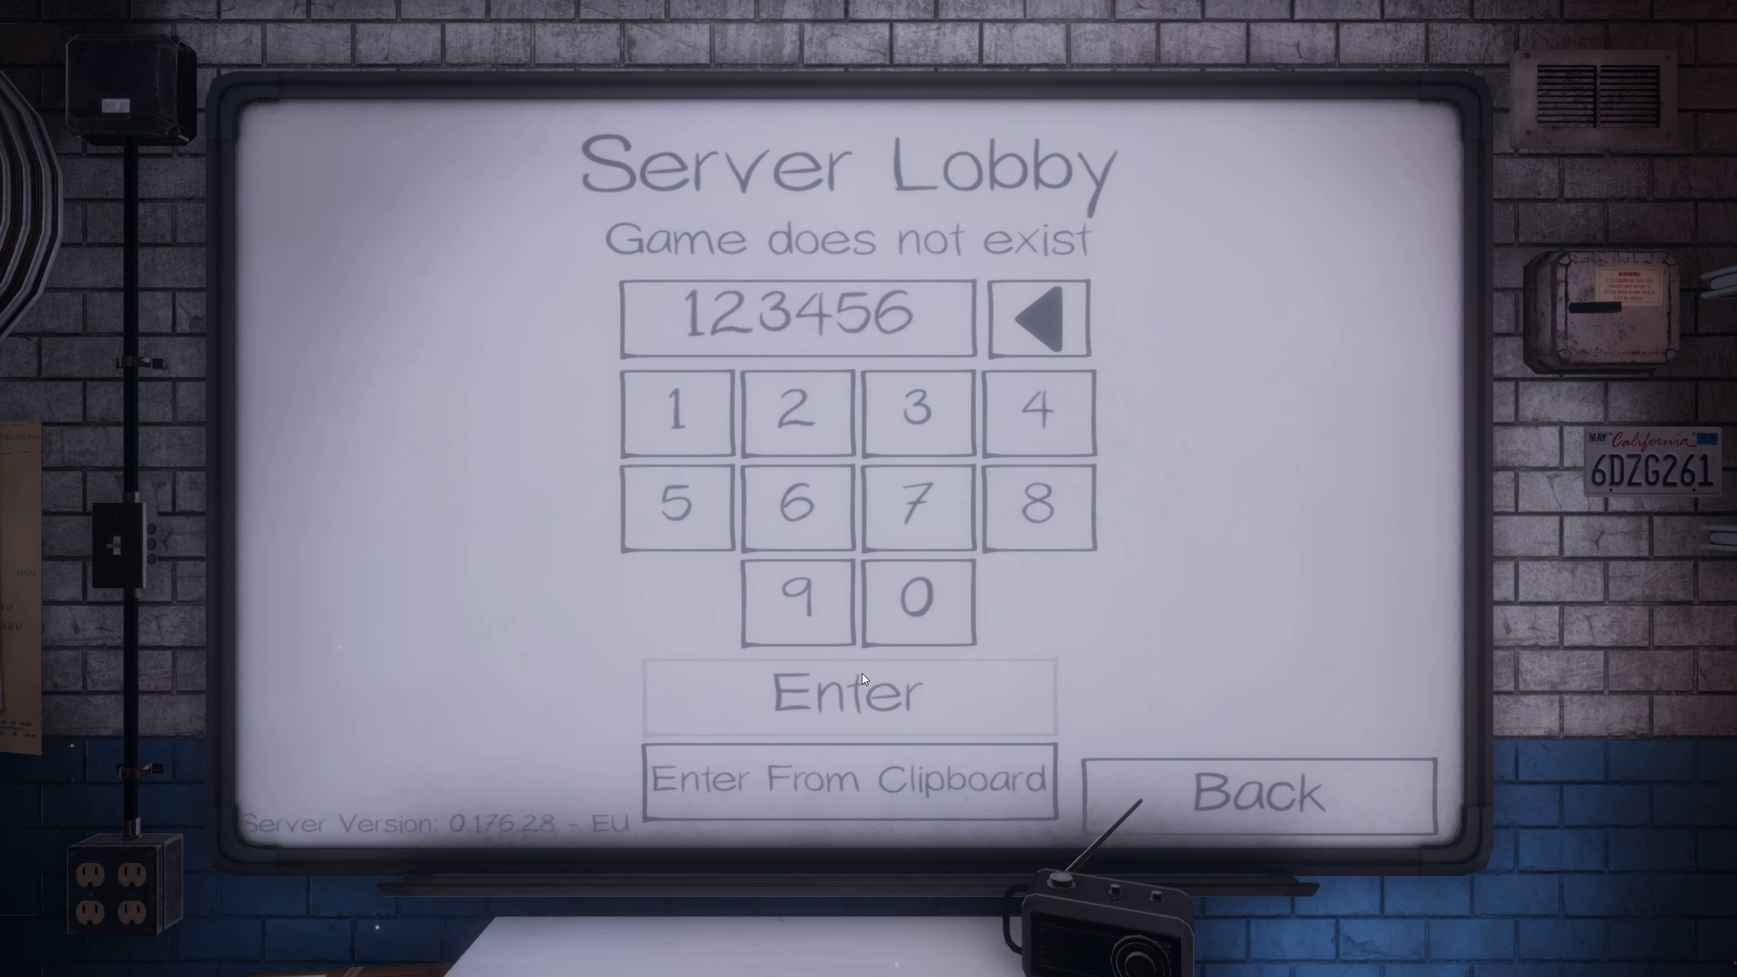
pyautogui.click(1232, 816)
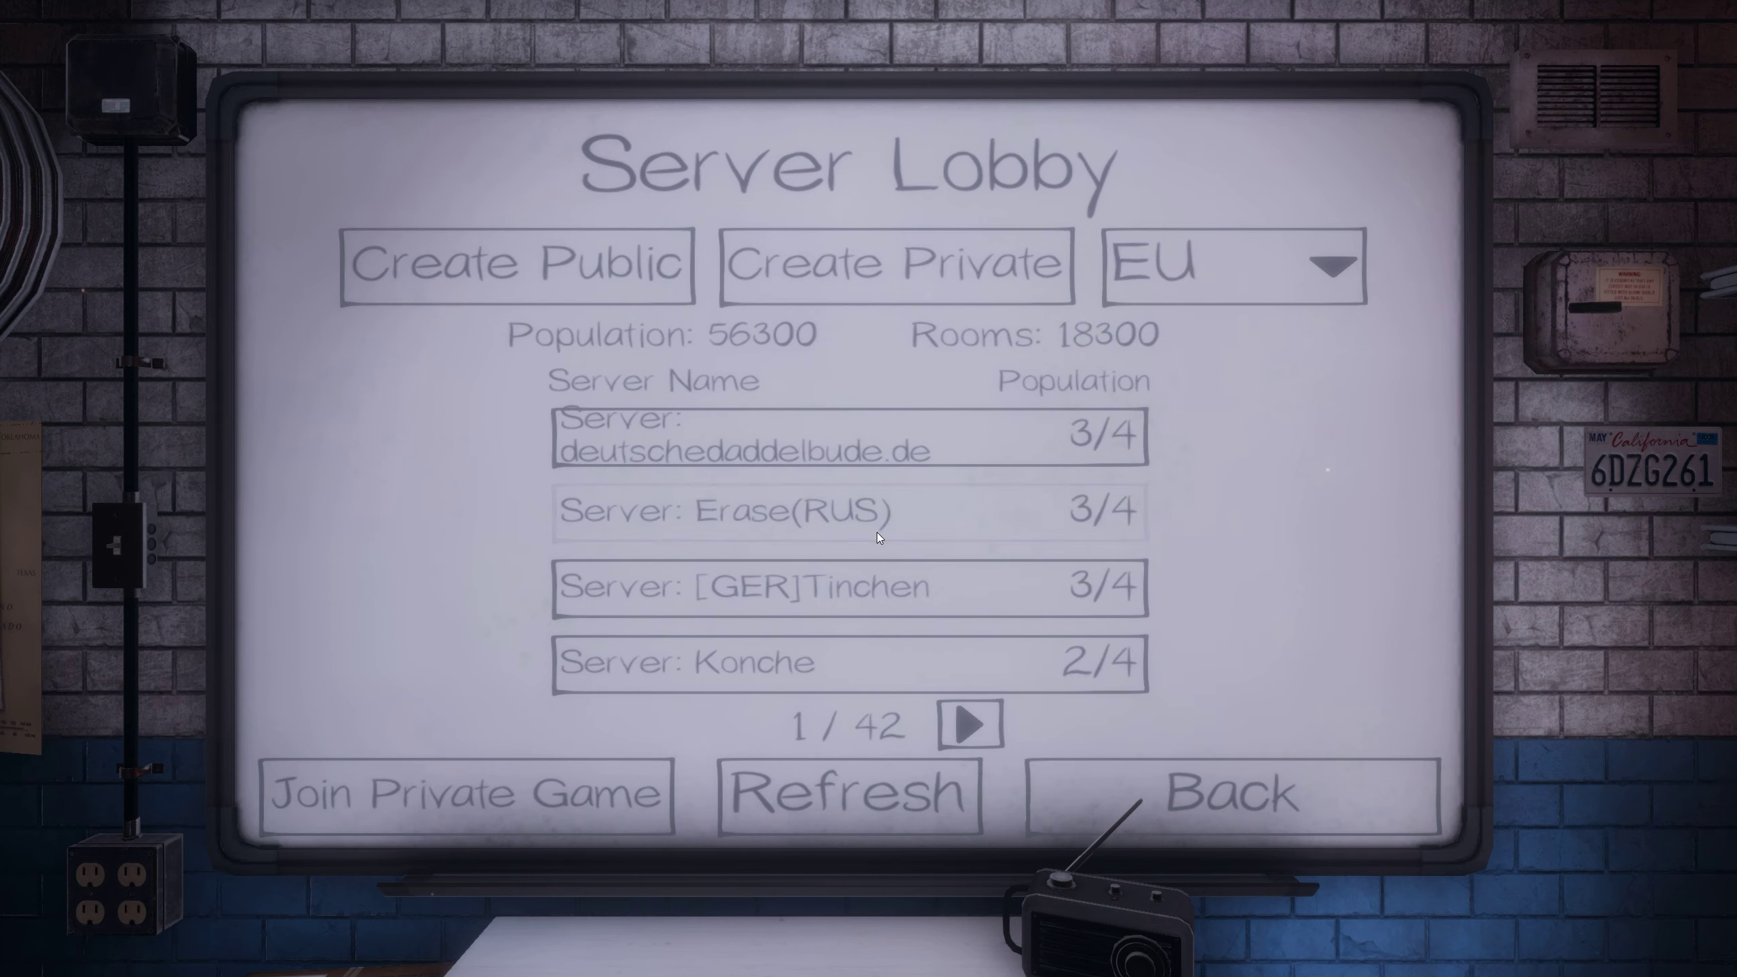
# Join the second public server in the list, leave its lobby, and reopen the server list from the main menu.
pyautogui.click(947, 522)
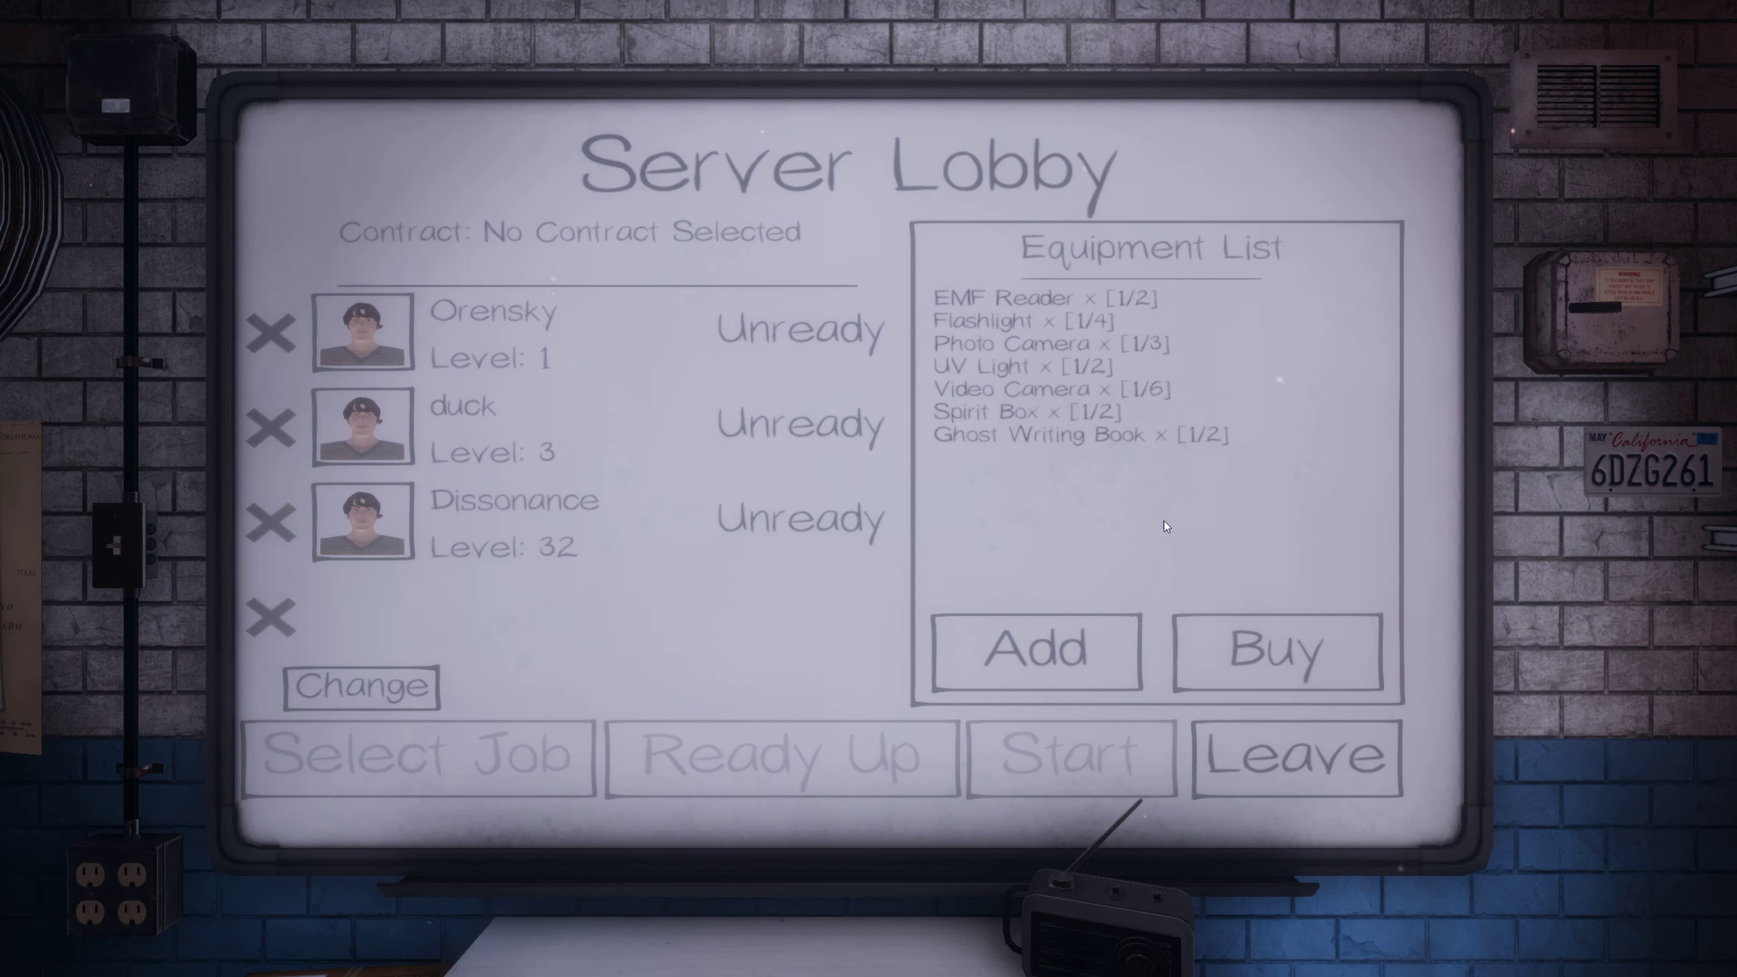
pyautogui.click(1292, 741)
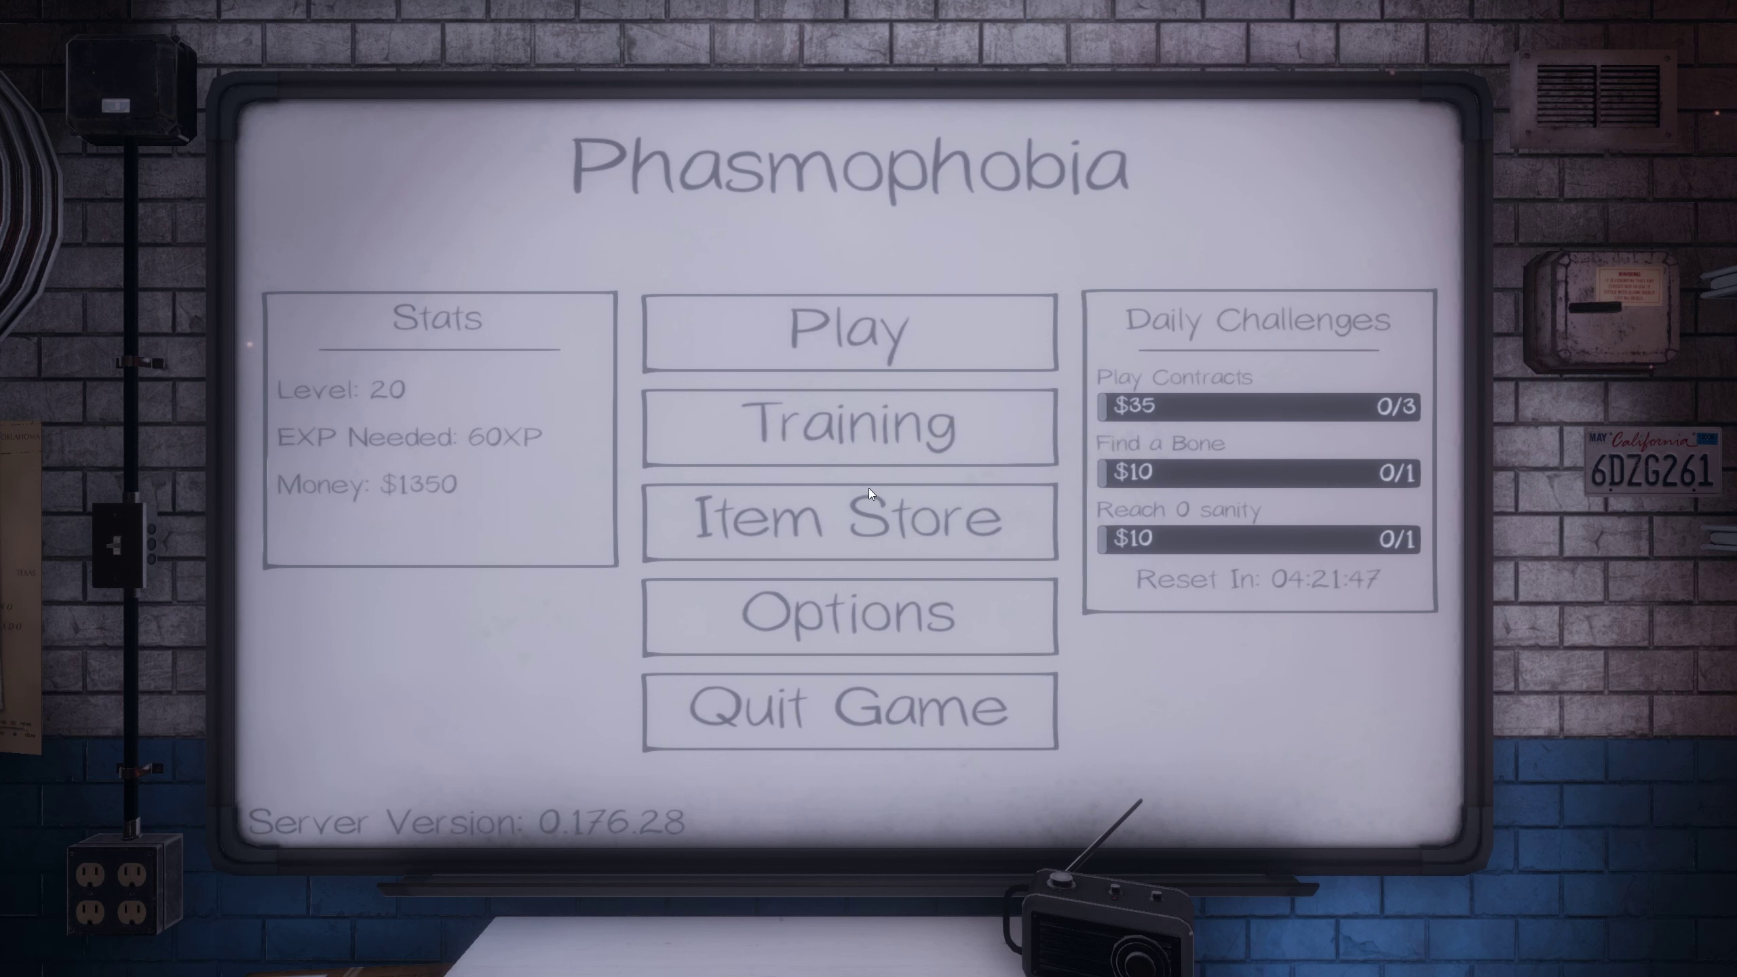
pyautogui.click(849, 350)
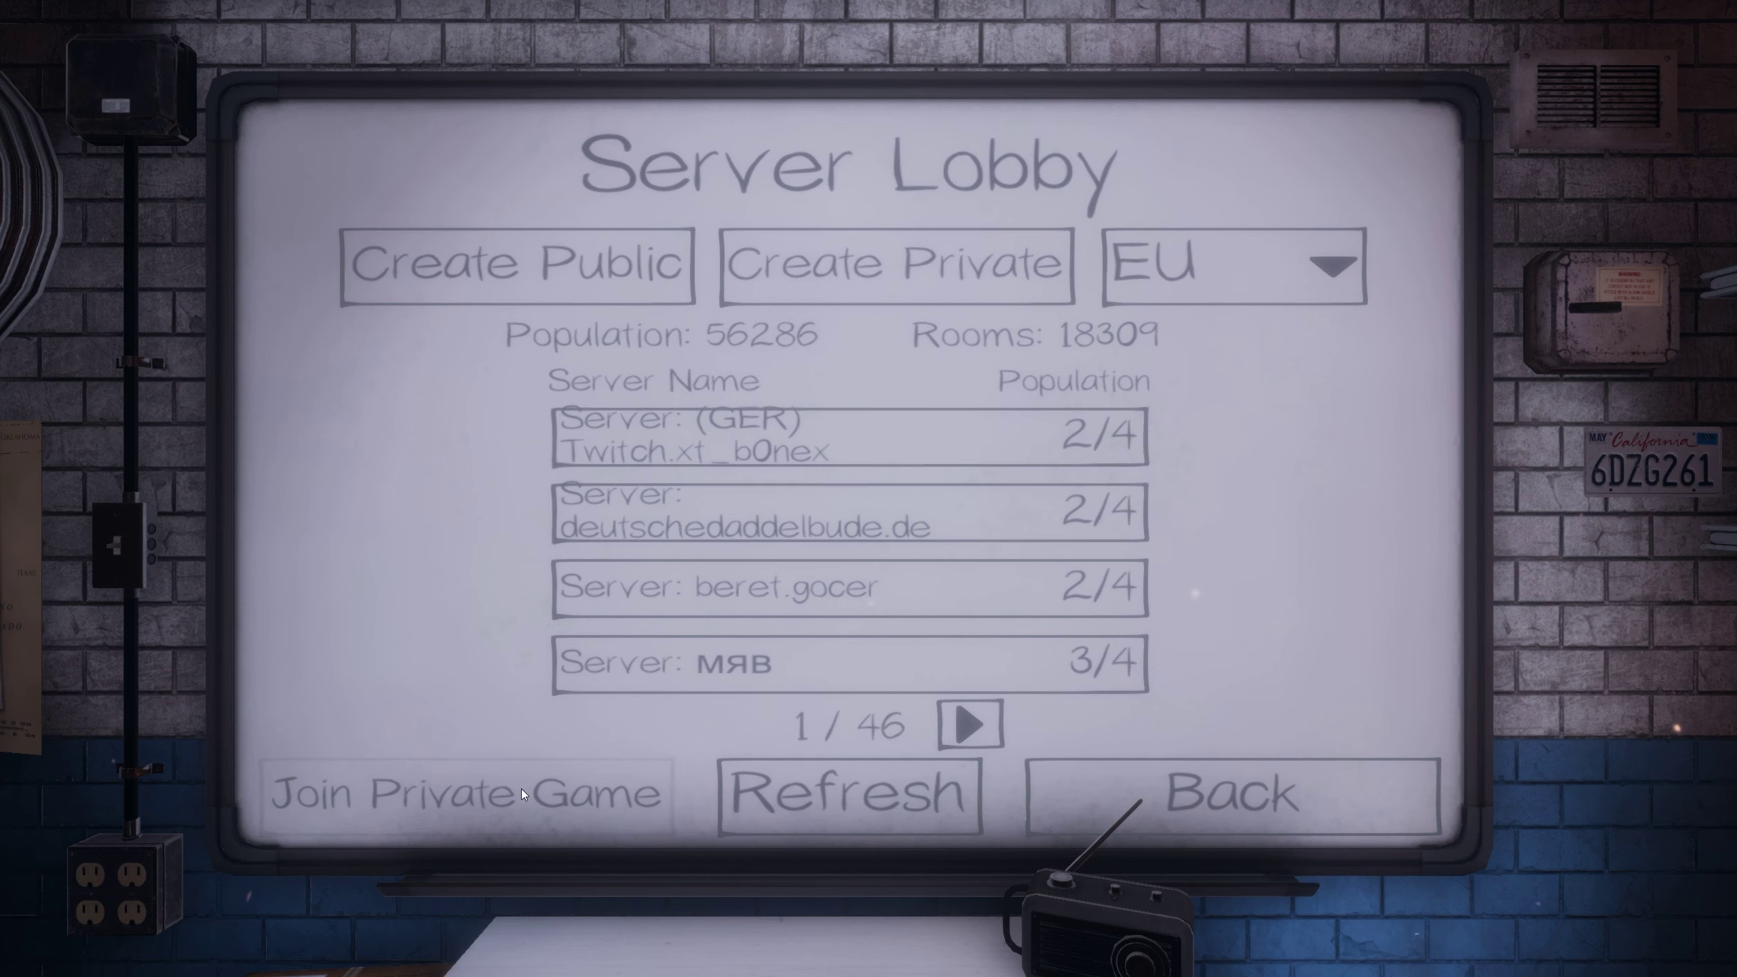
# Try to join a private game with the code 123466, and go back to the server list.
pyautogui.click(567, 790)
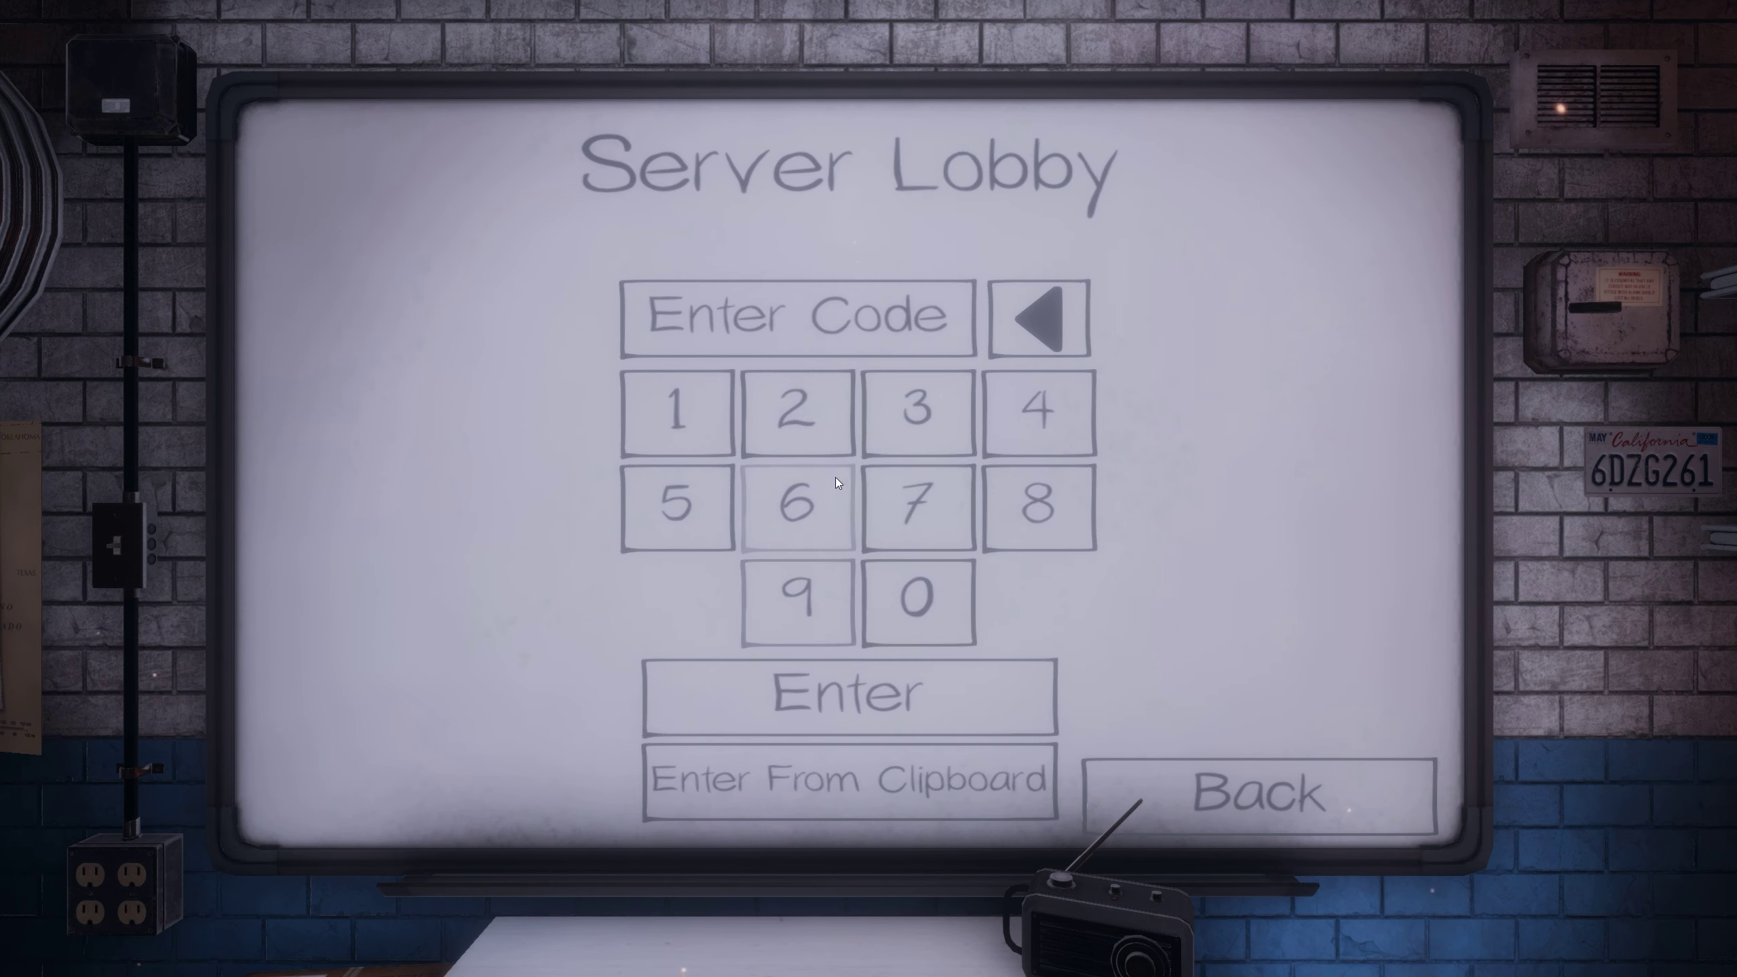
pyautogui.click(709, 410)
pyautogui.click(797, 410)
pyautogui.click(902, 404)
pyautogui.click(1038, 411)
pyautogui.click(759, 472)
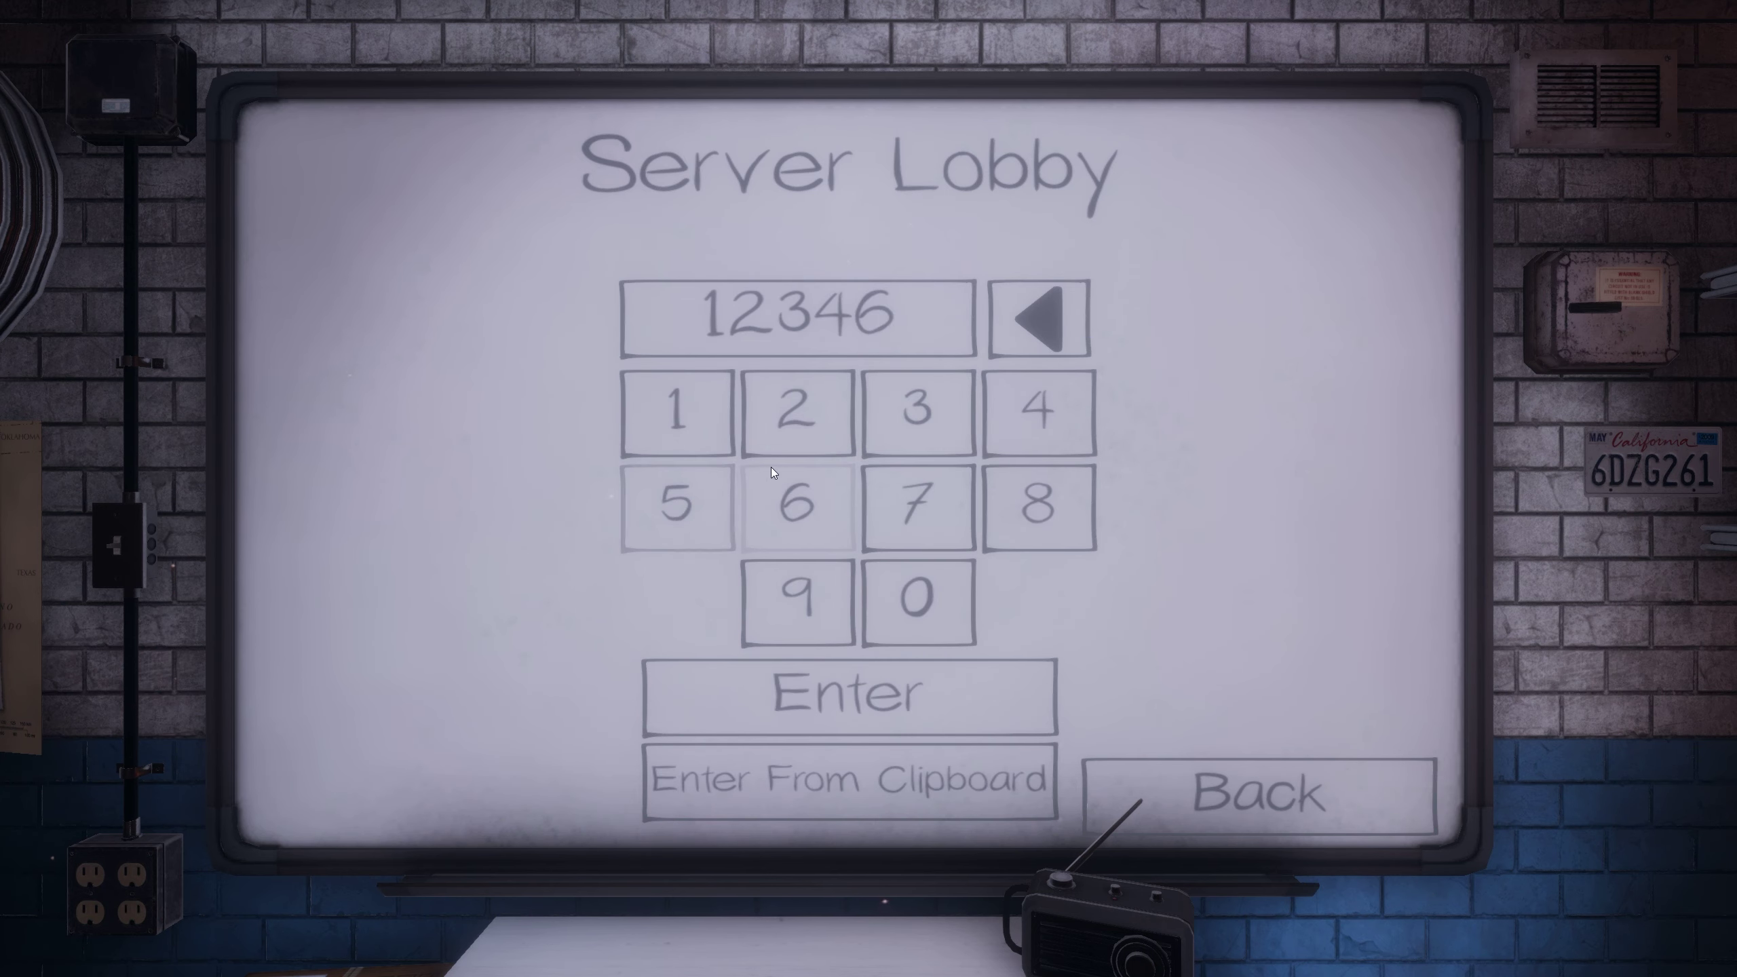
pyautogui.click(771, 467)
pyautogui.click(900, 720)
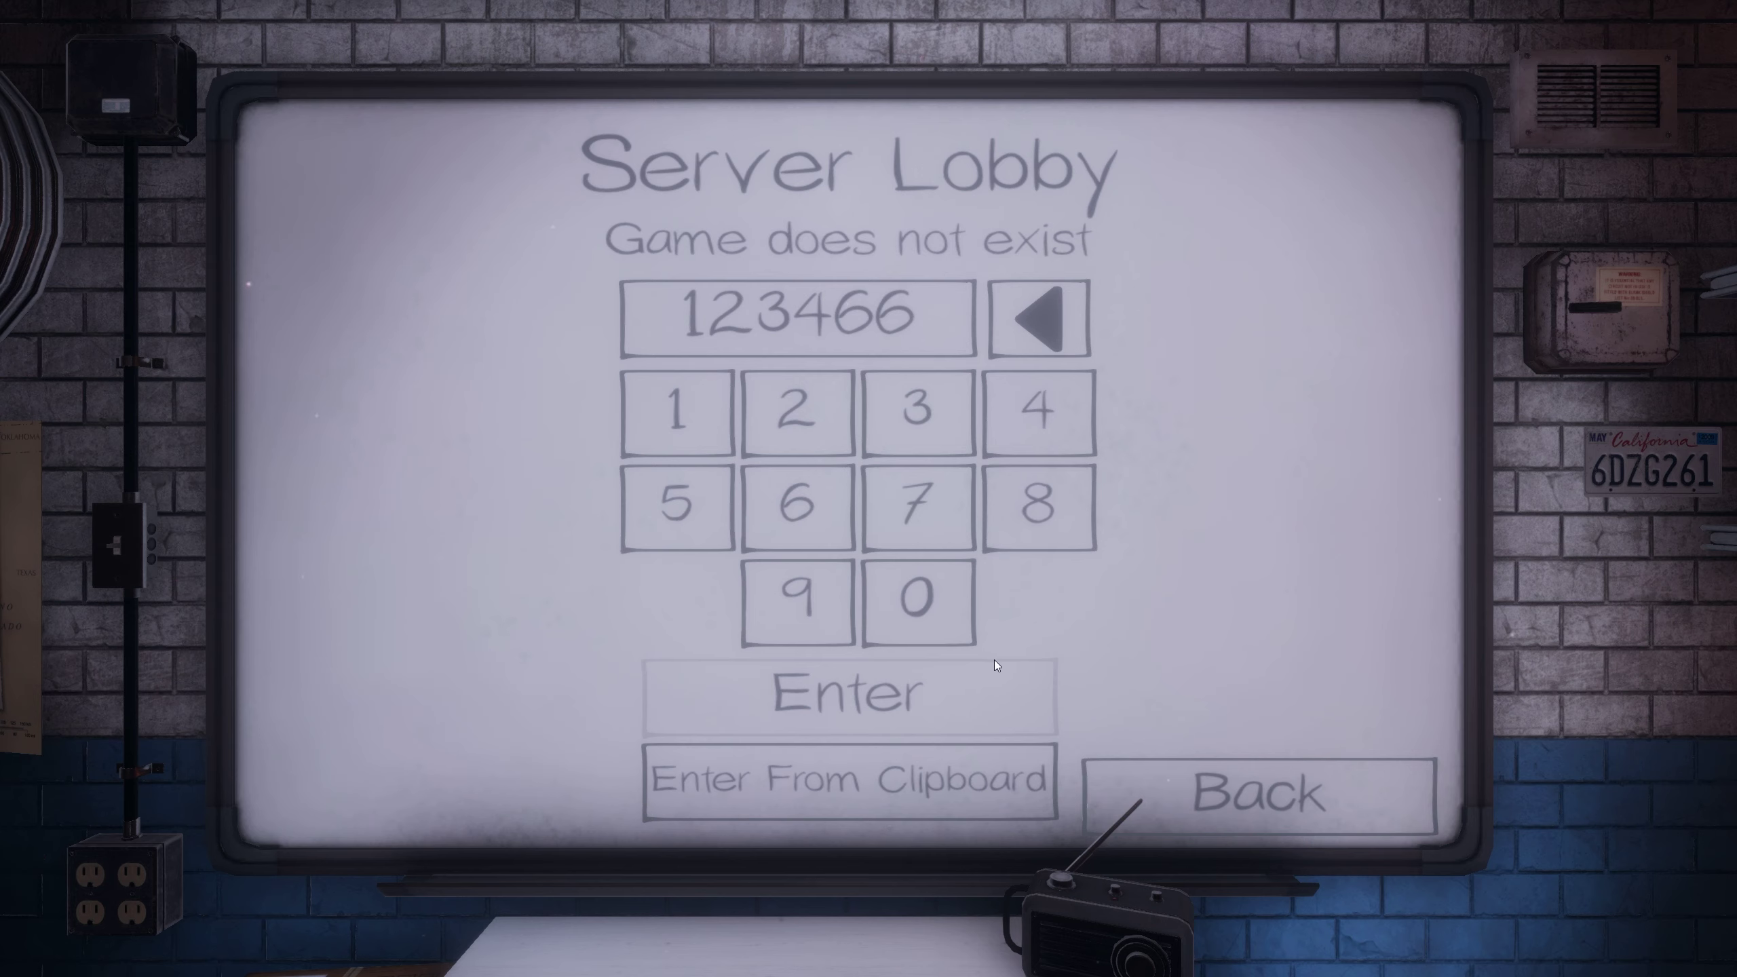
pyautogui.click(1219, 773)
# Set the server region to US, try to join a private game with the code 123456, and leave the code entry.
pyautogui.click(1234, 285)
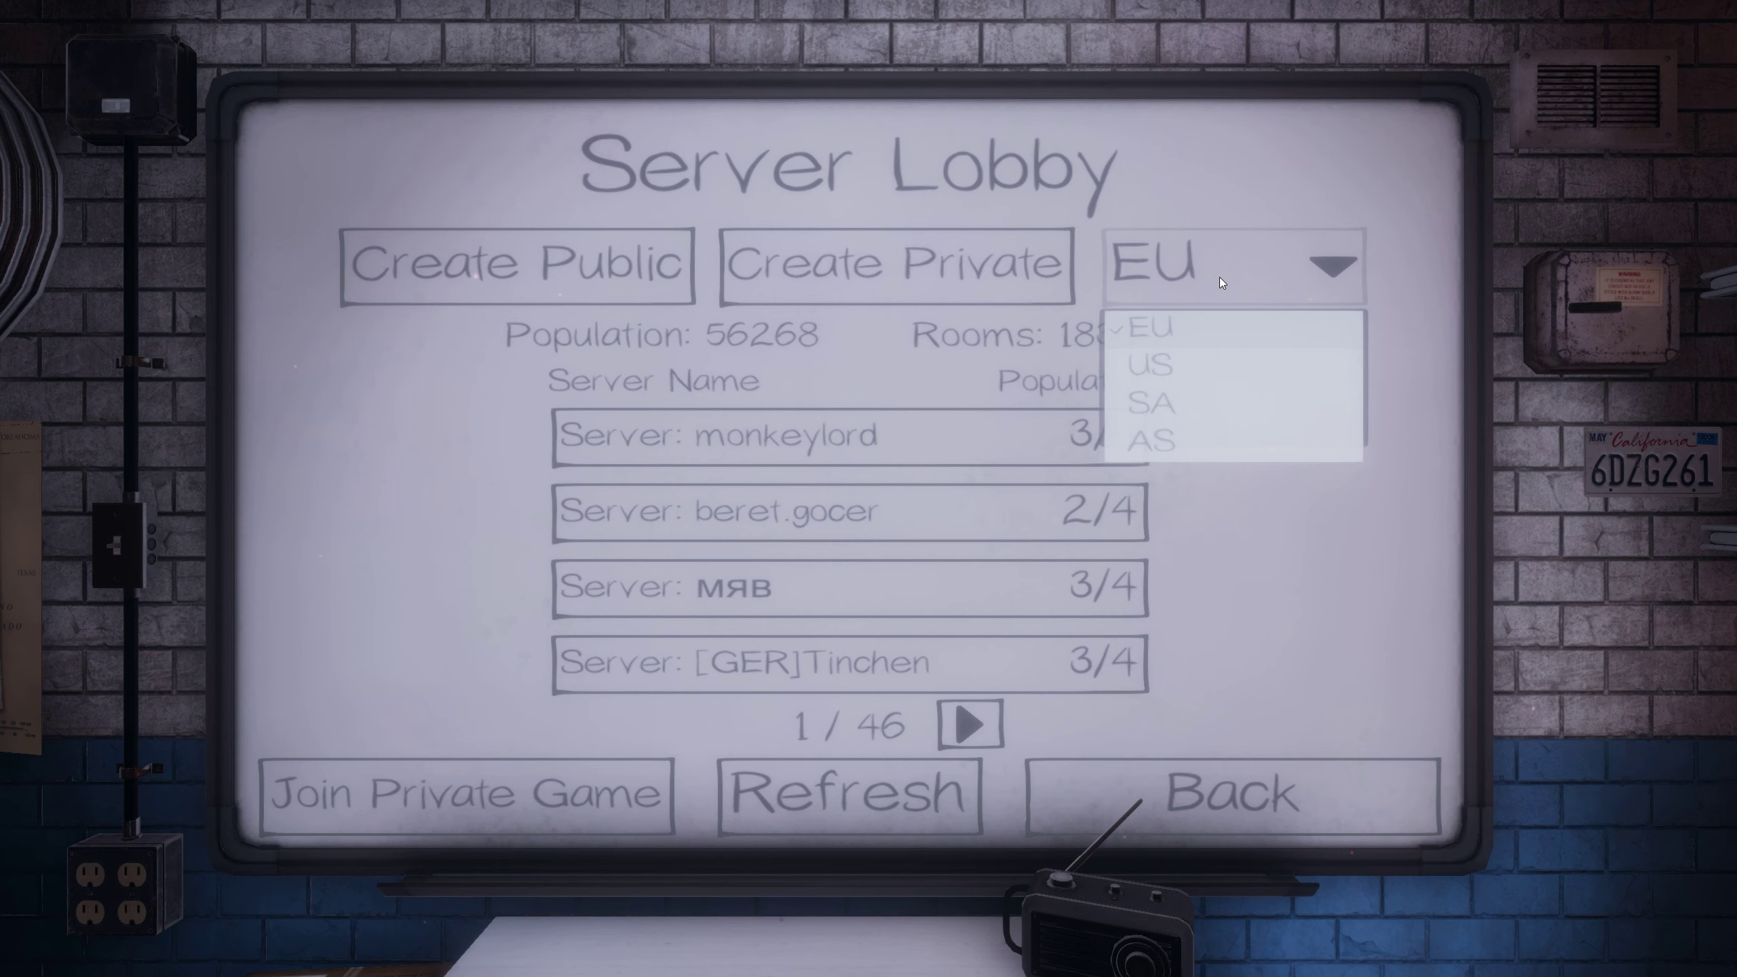
pyautogui.click(1202, 361)
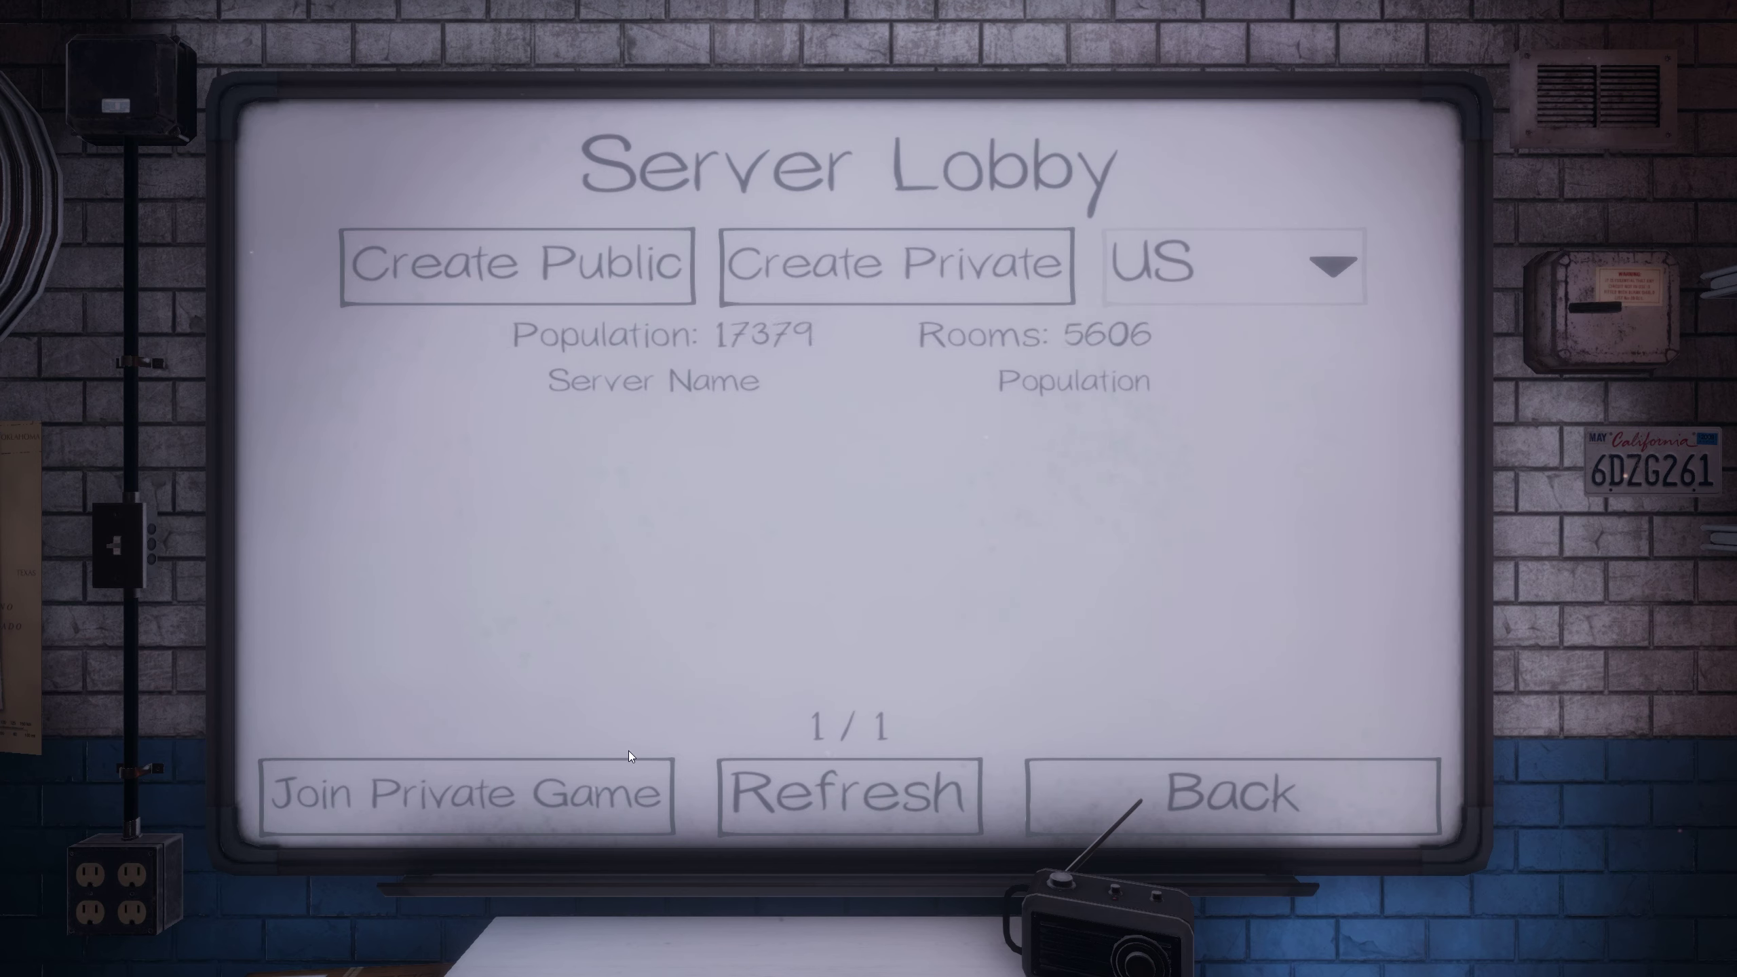
pyautogui.click(575, 798)
pyautogui.click(677, 410)
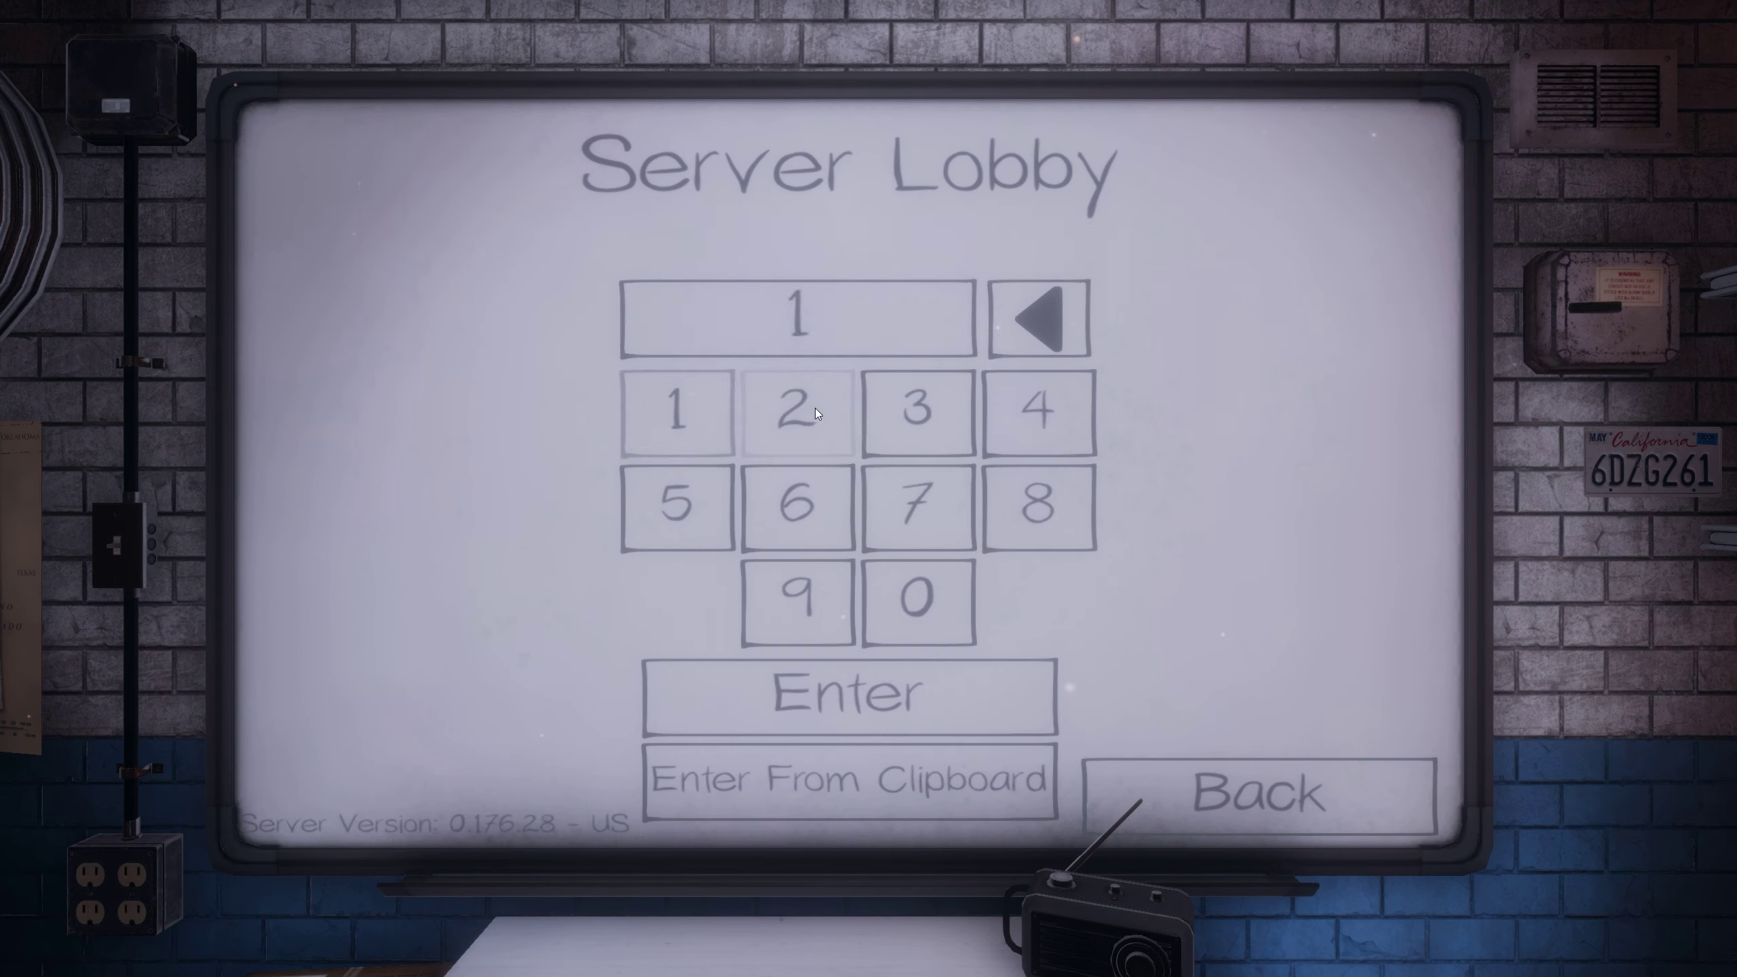
pyautogui.click(814, 407)
pyautogui.click(917, 410)
pyautogui.click(1015, 404)
pyautogui.click(667, 510)
pyautogui.click(796, 507)
pyautogui.click(890, 673)
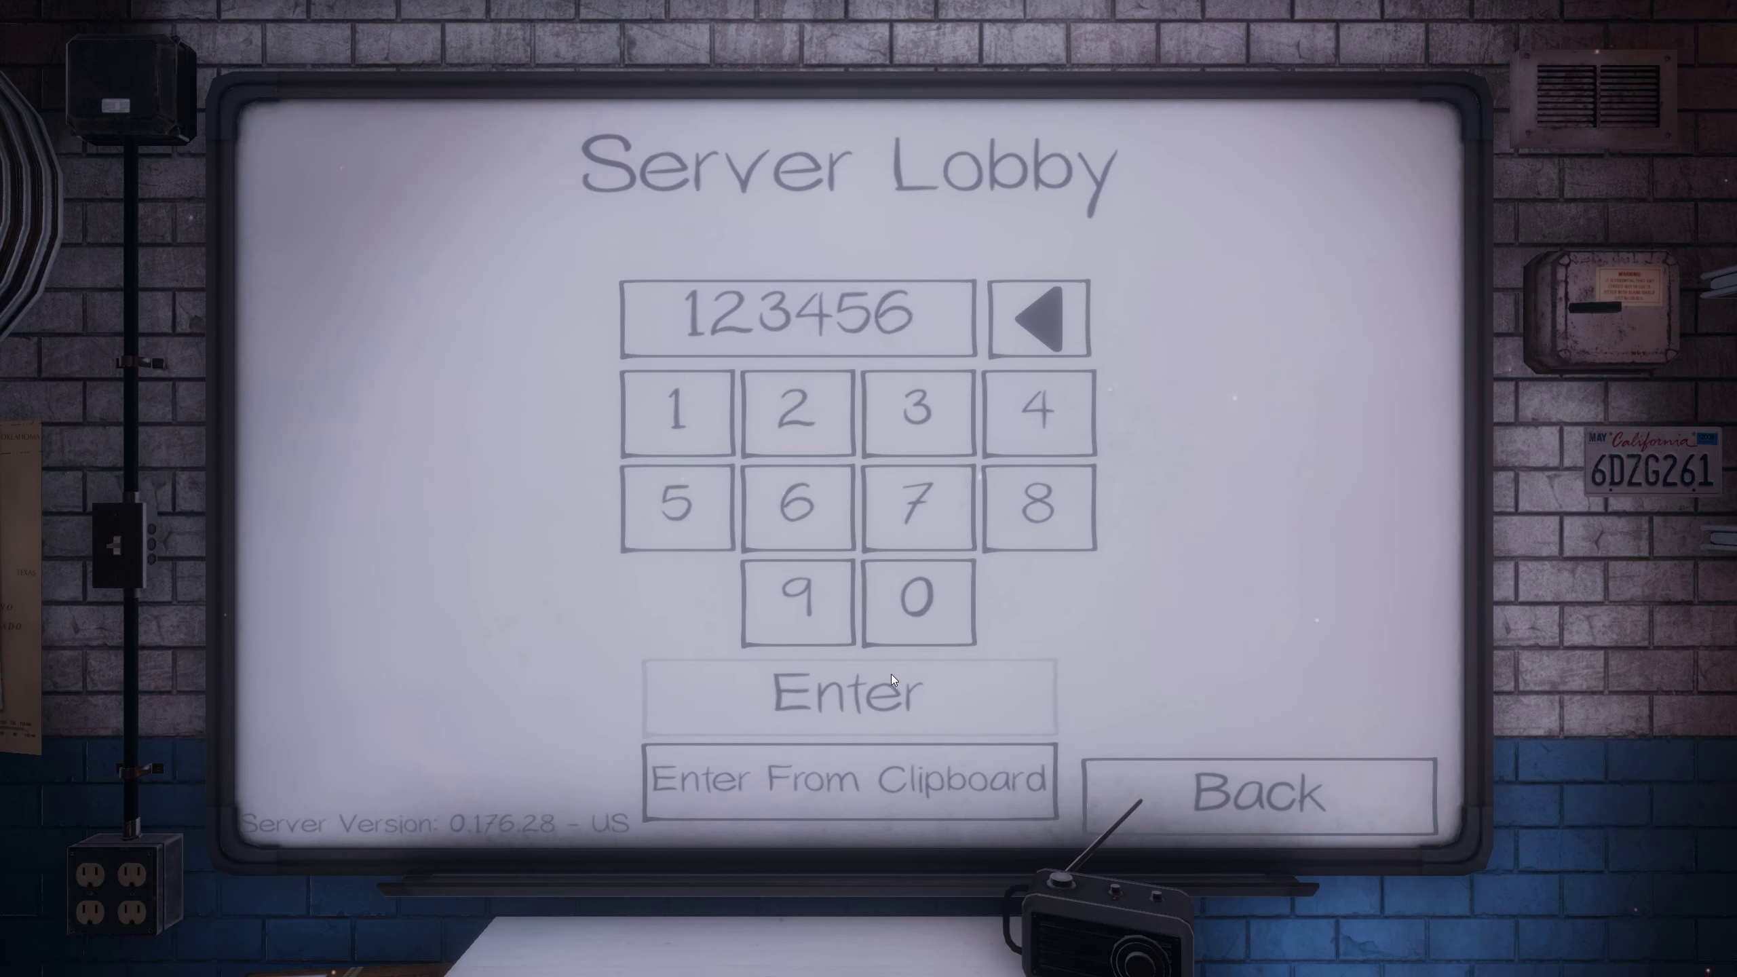
pyautogui.click(1224, 784)
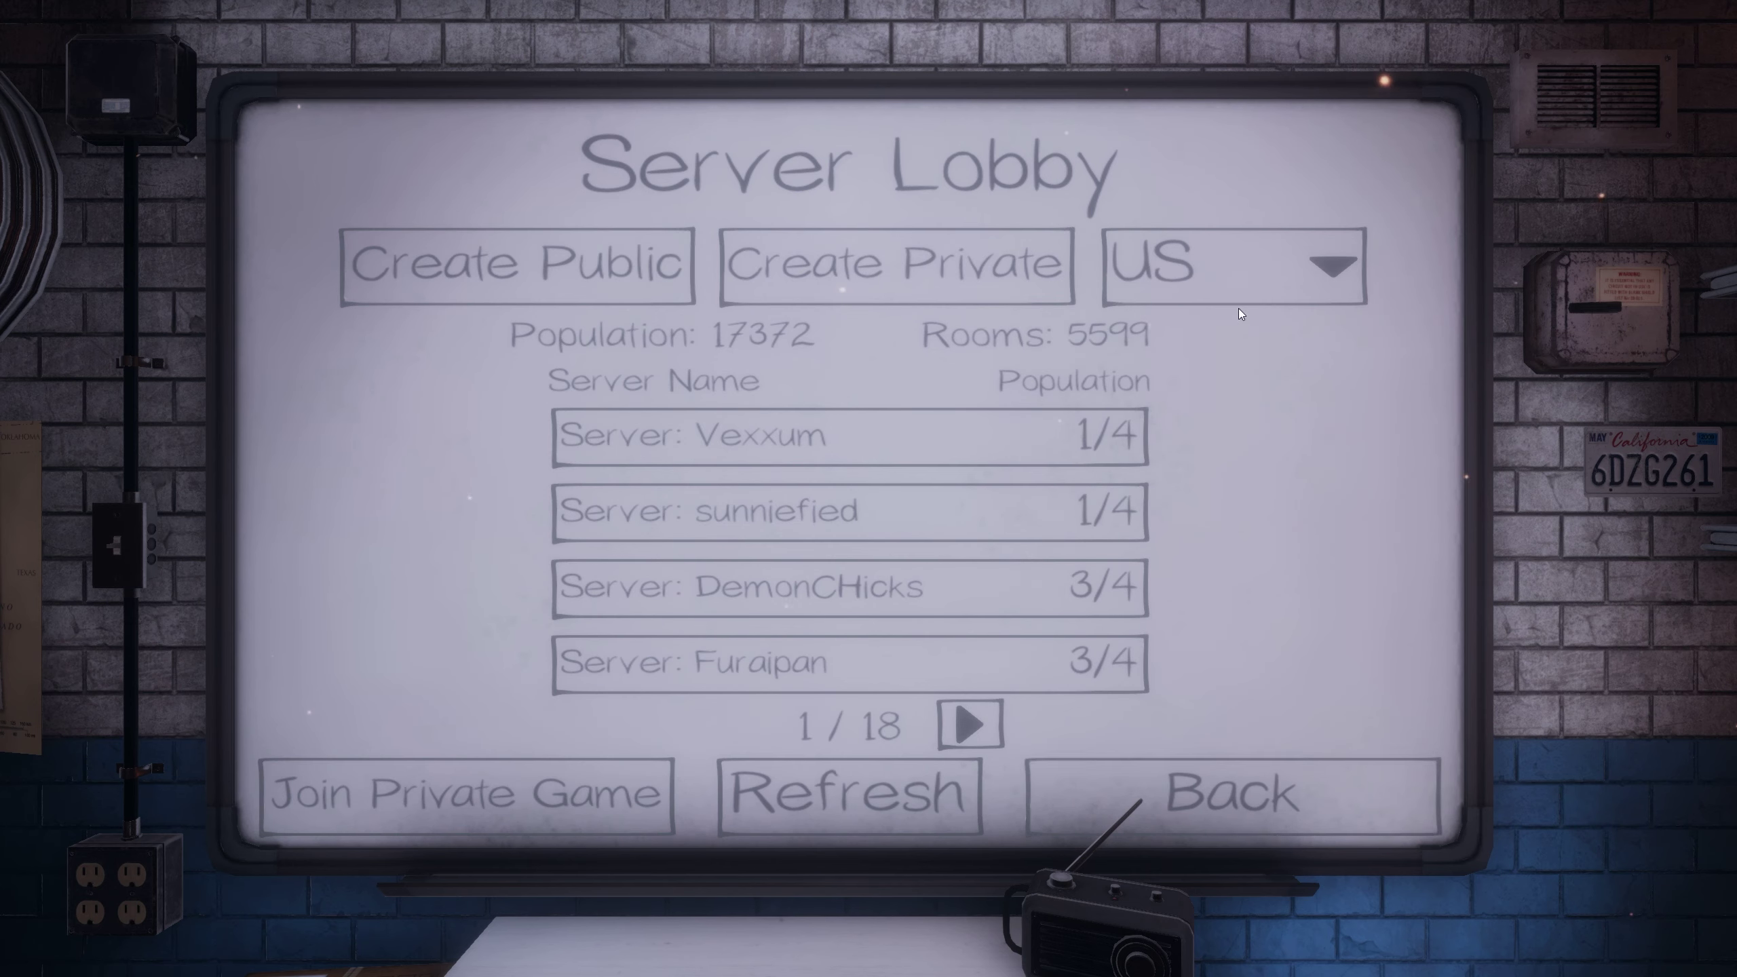
# Set the server region to EU and try to join the private game with the code 123456 again.
pyautogui.click(1221, 275)
pyautogui.click(1155, 329)
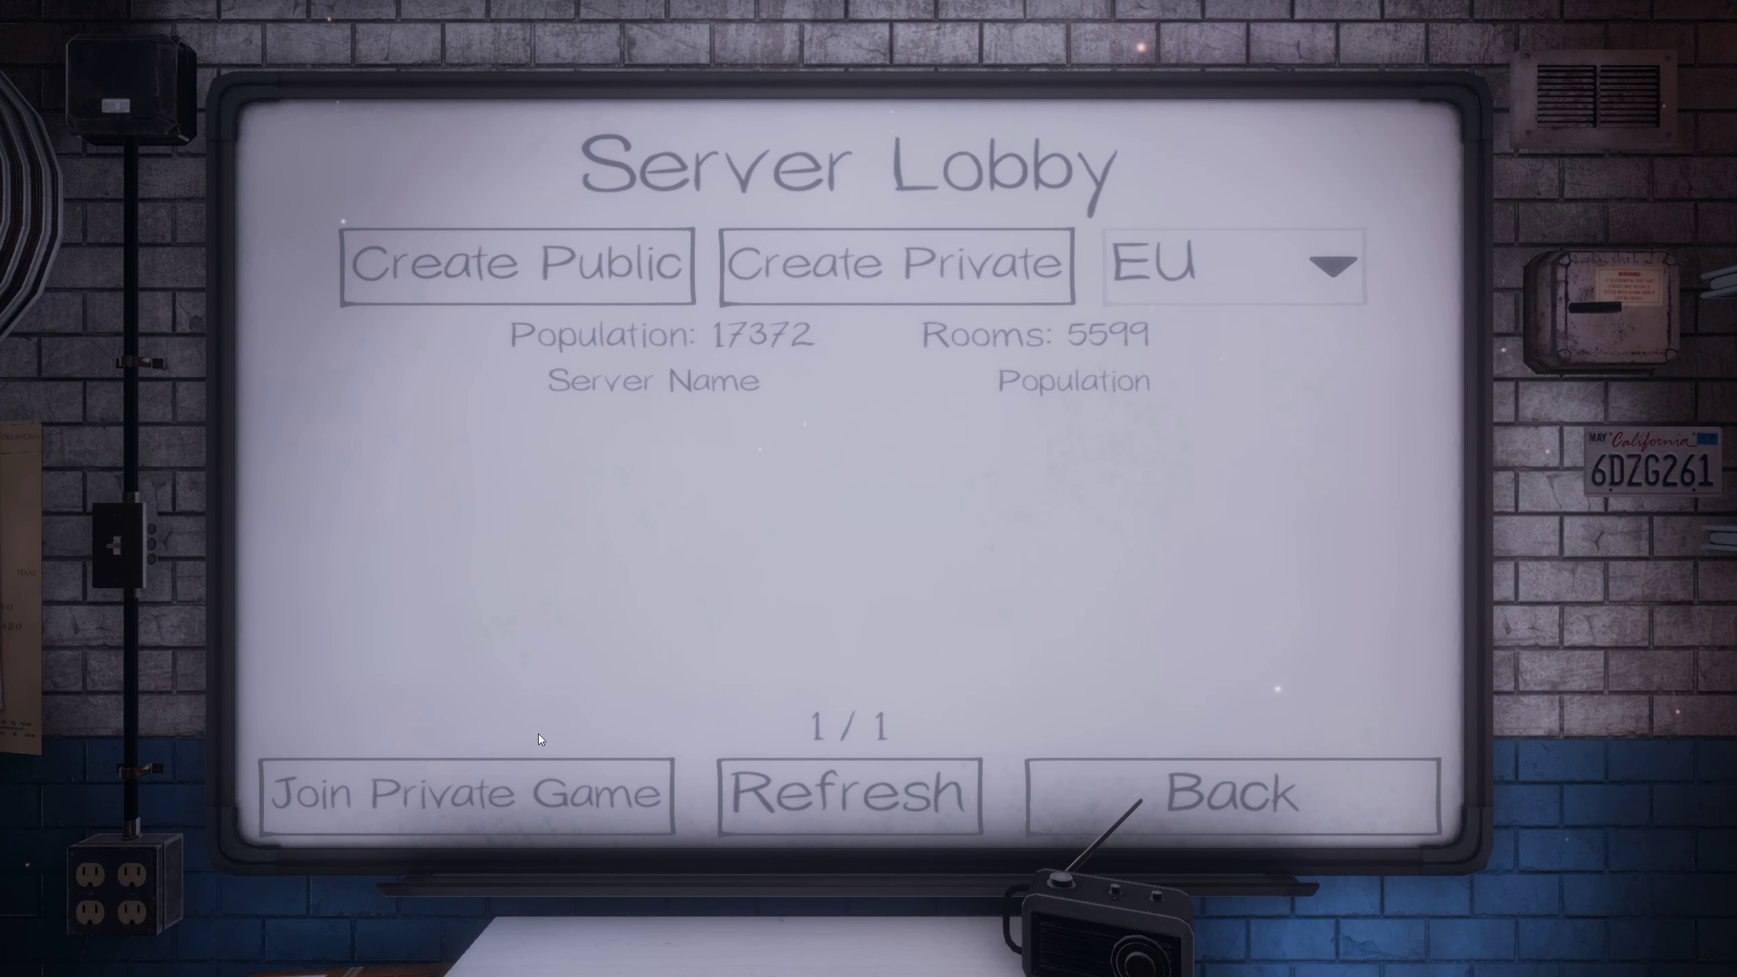
pyautogui.click(468, 797)
pyautogui.click(680, 413)
pyautogui.click(796, 411)
pyautogui.click(939, 409)
pyautogui.click(1038, 410)
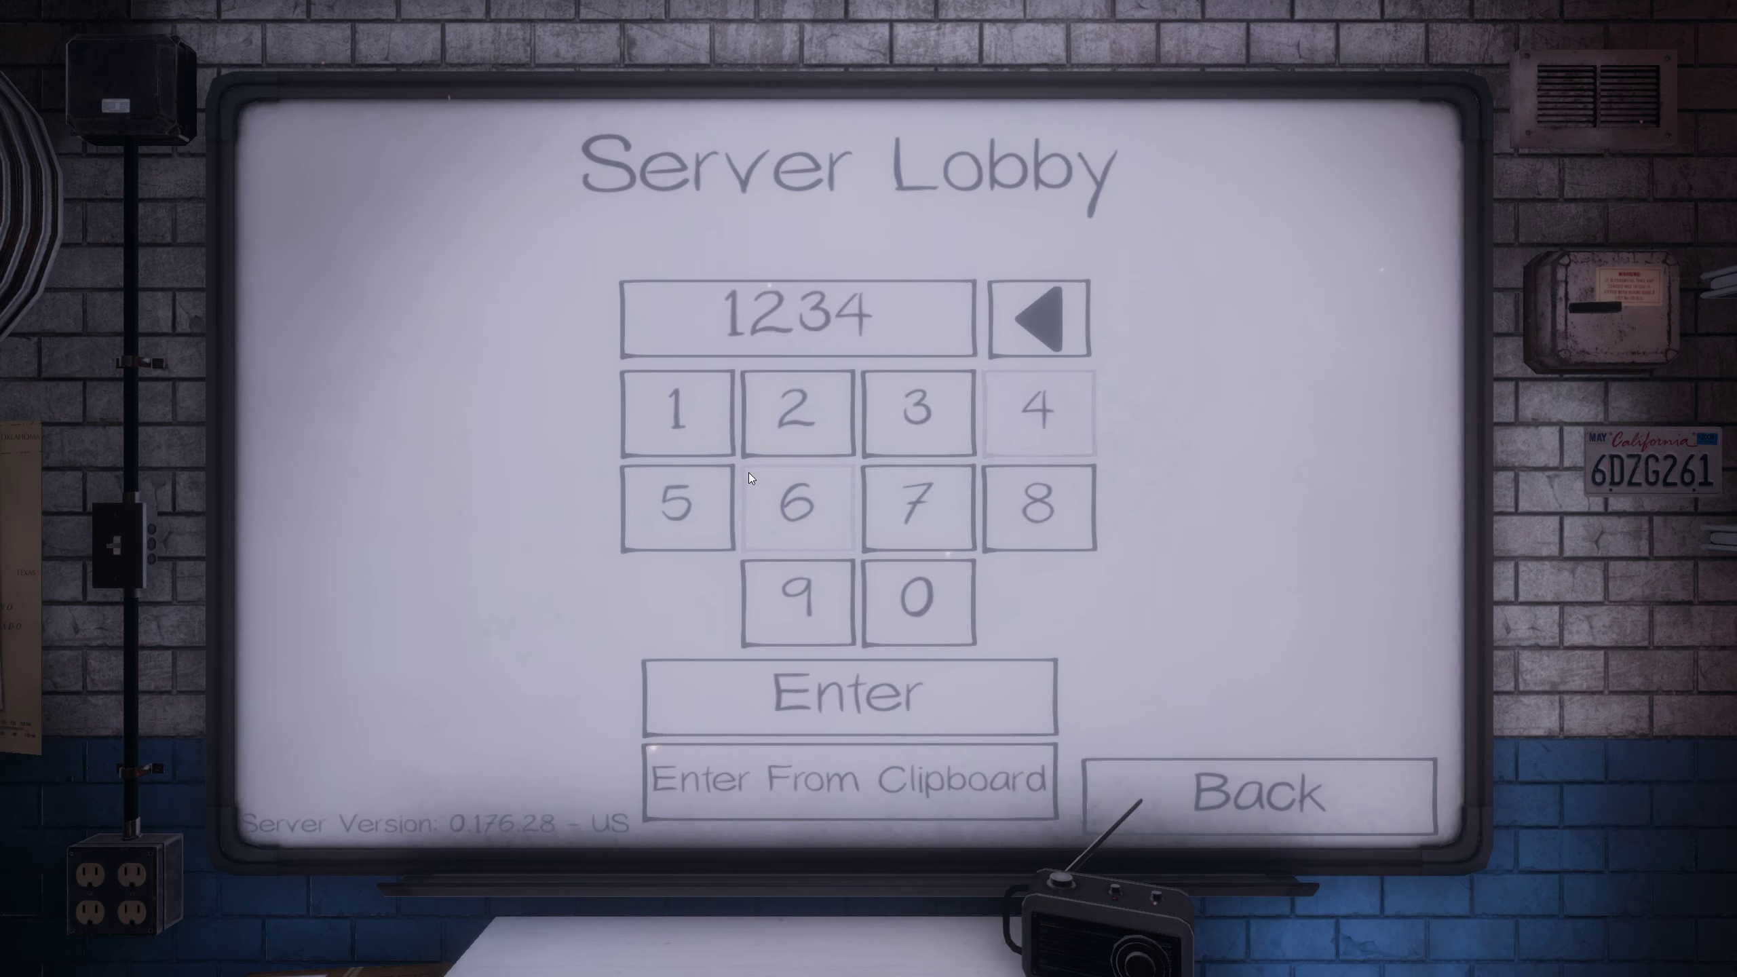
pyautogui.click(676, 505)
pyautogui.click(797, 505)
pyautogui.click(848, 694)
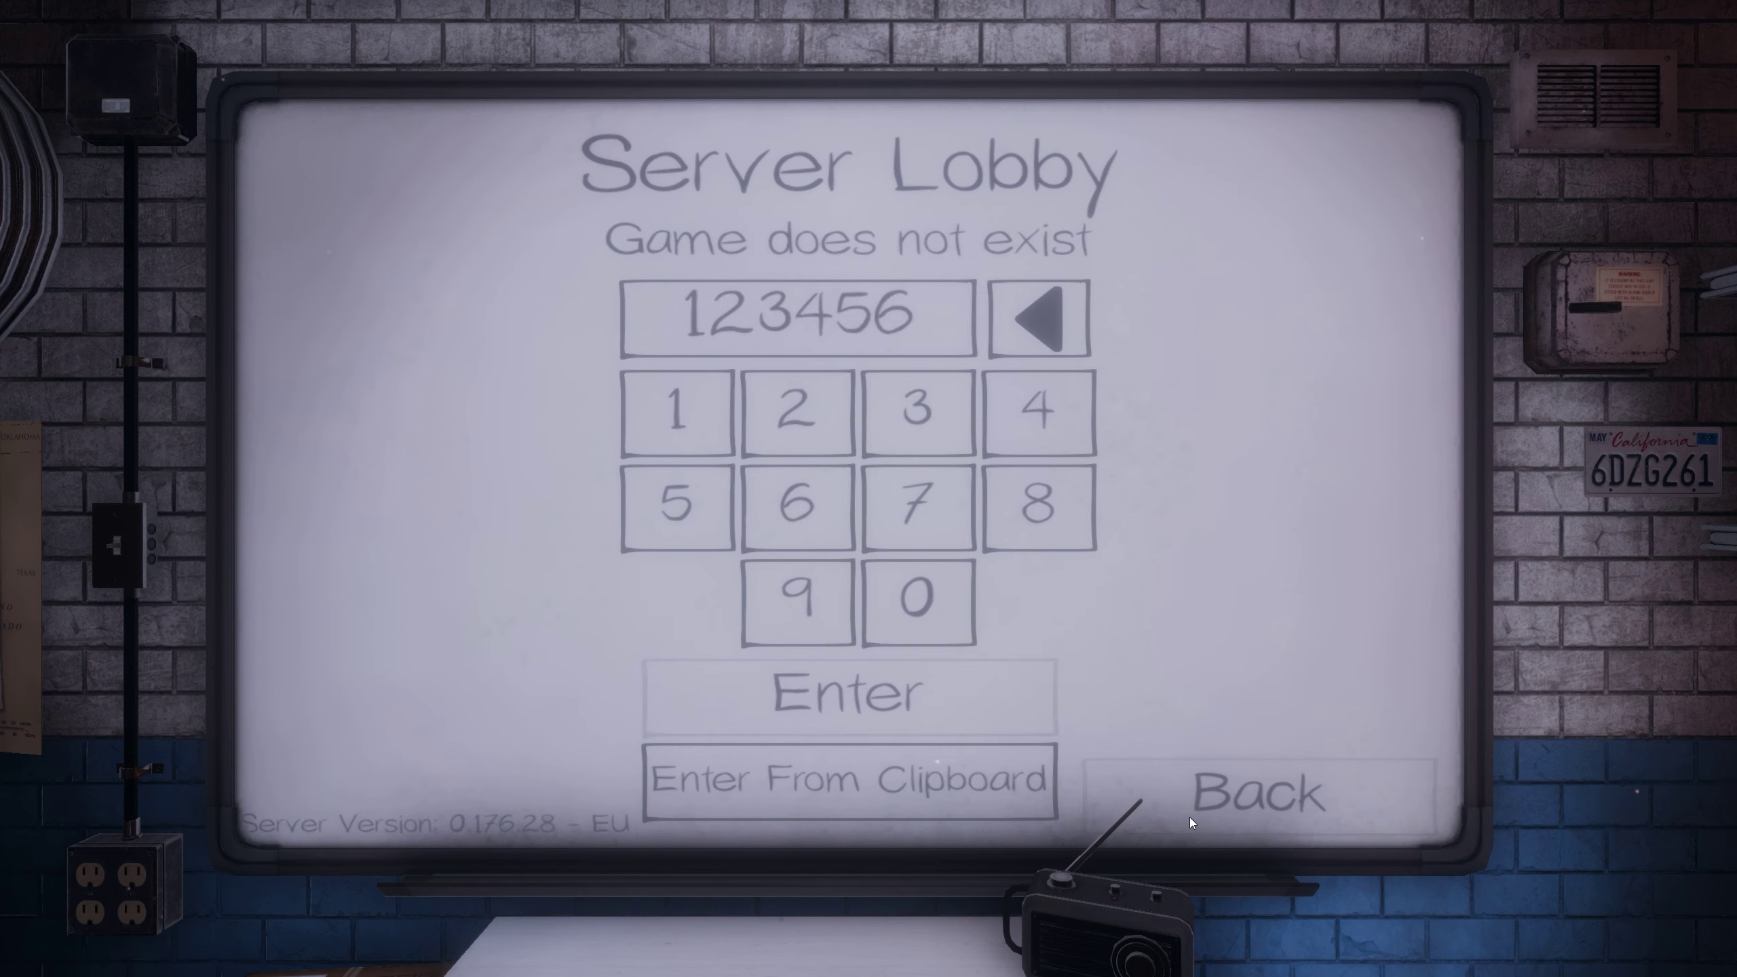
# Leave the server lobby for the main menu and quit the game.
pyautogui.click(1172, 782)
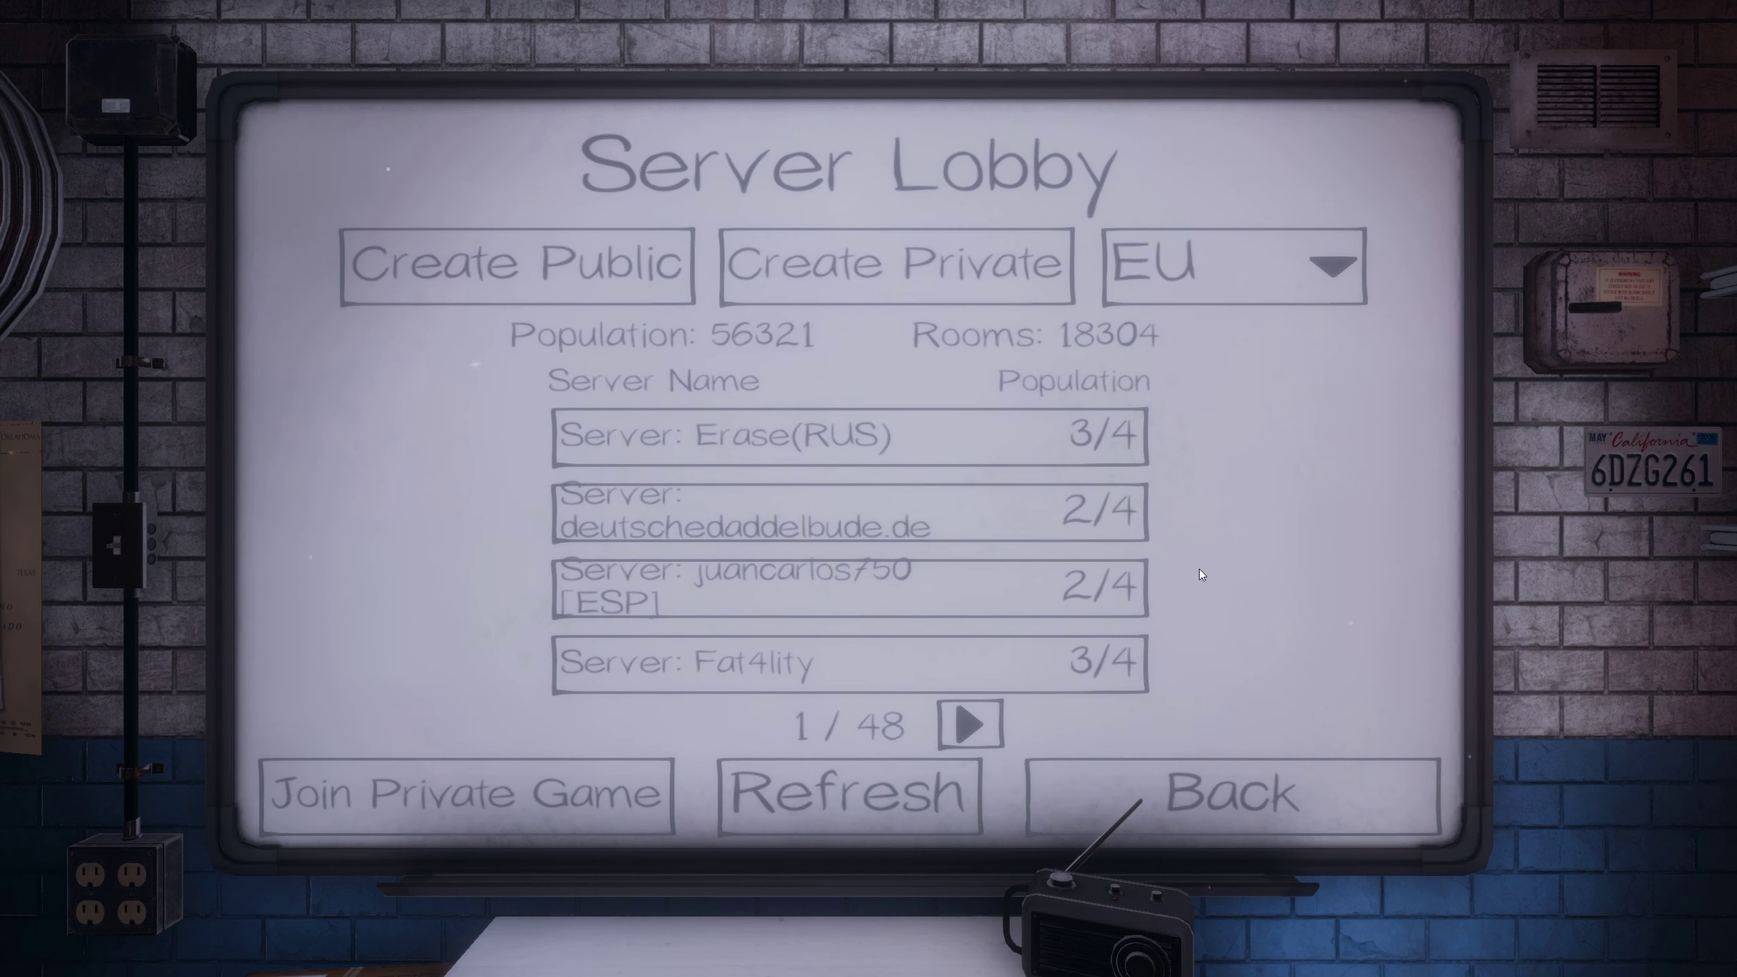
pyautogui.click(1176, 785)
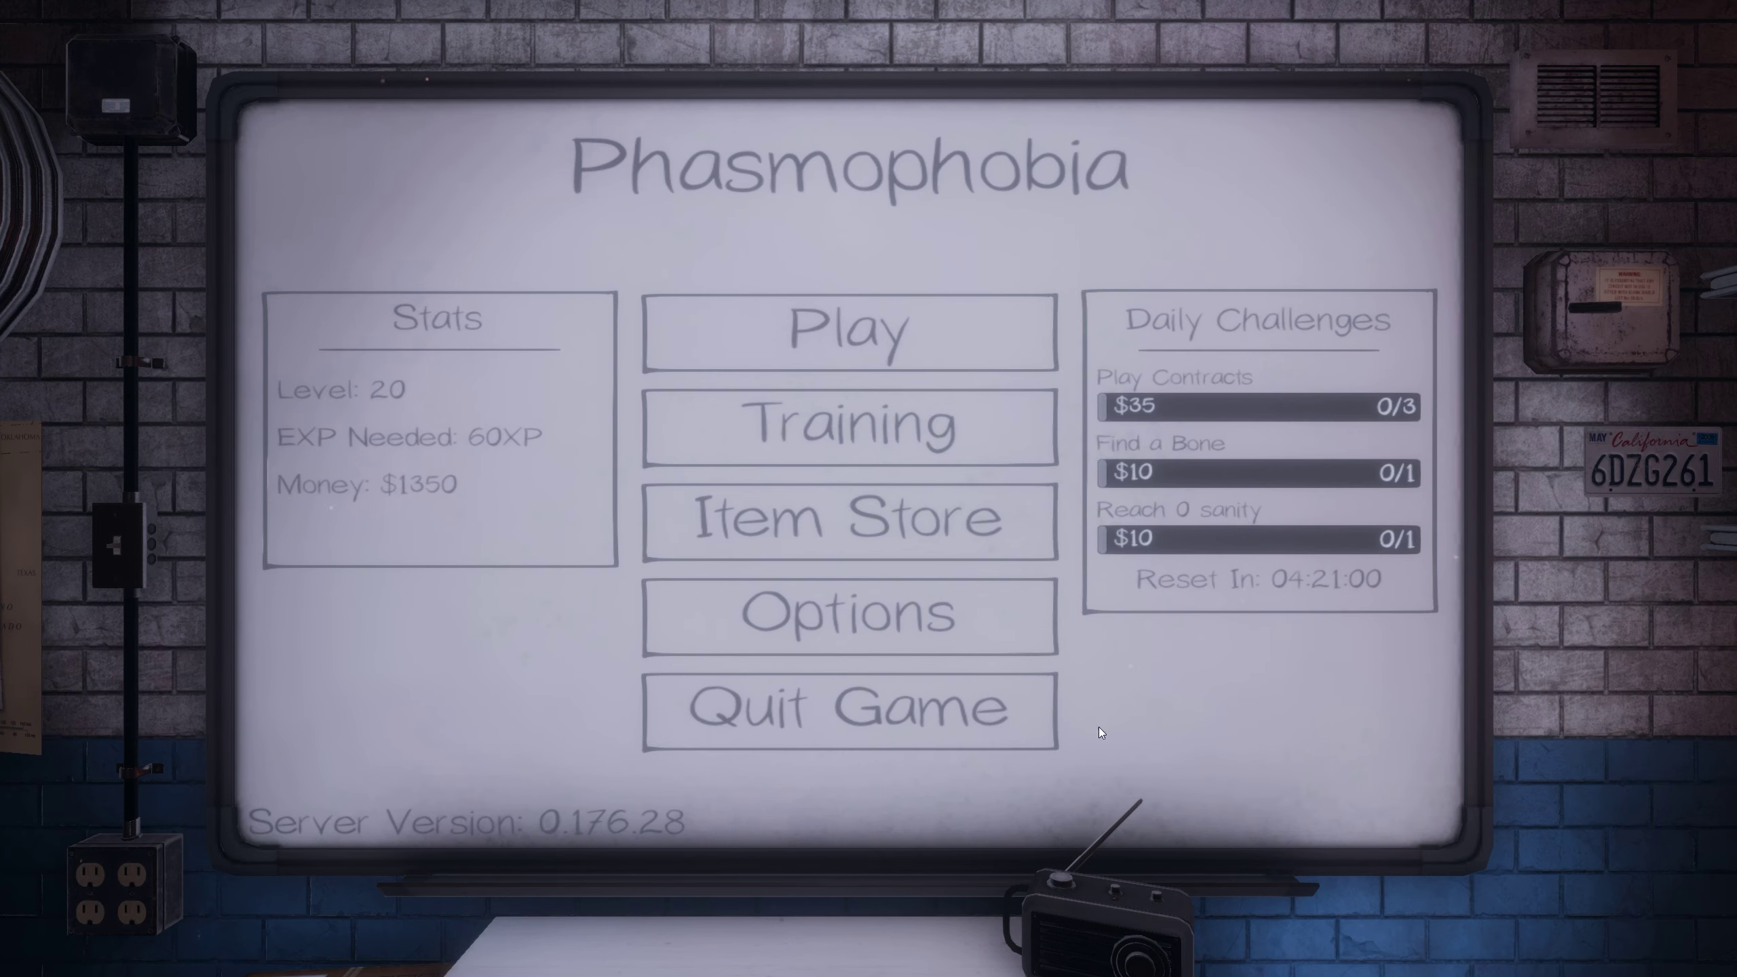
pyautogui.click(952, 720)
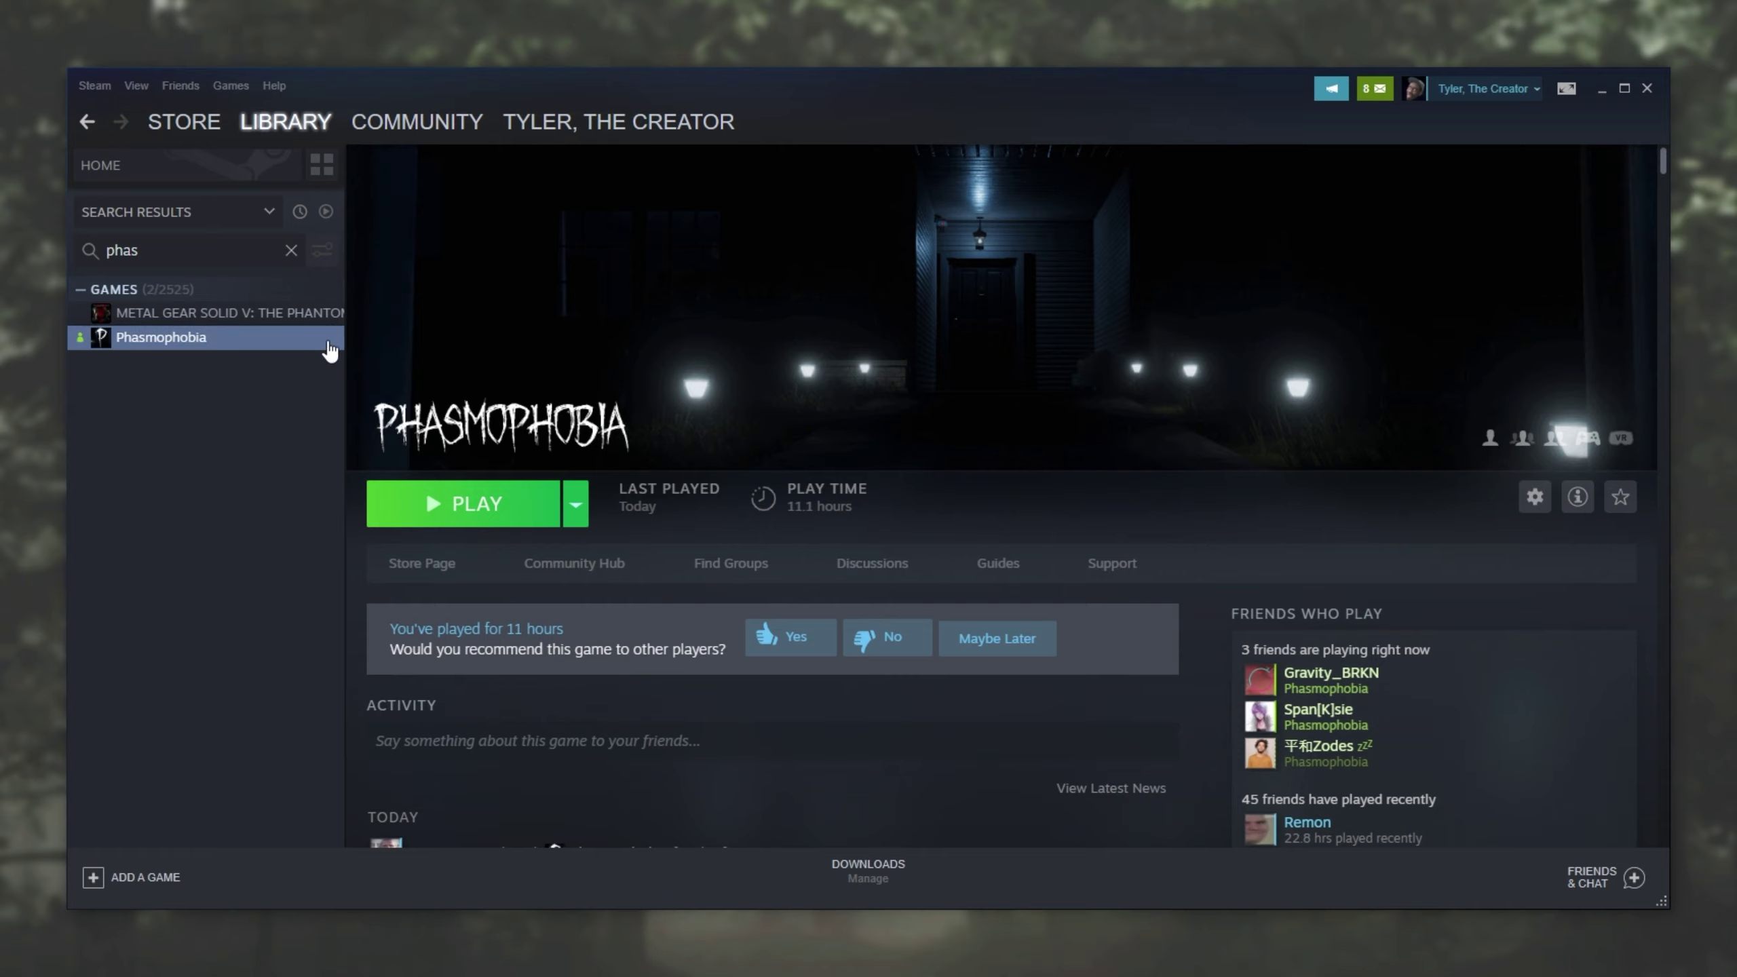
# Check the available beta programs in Phasmophobia's properties in Steam, and close the properties without changing the selection.
pyautogui.rightClick(232, 346)
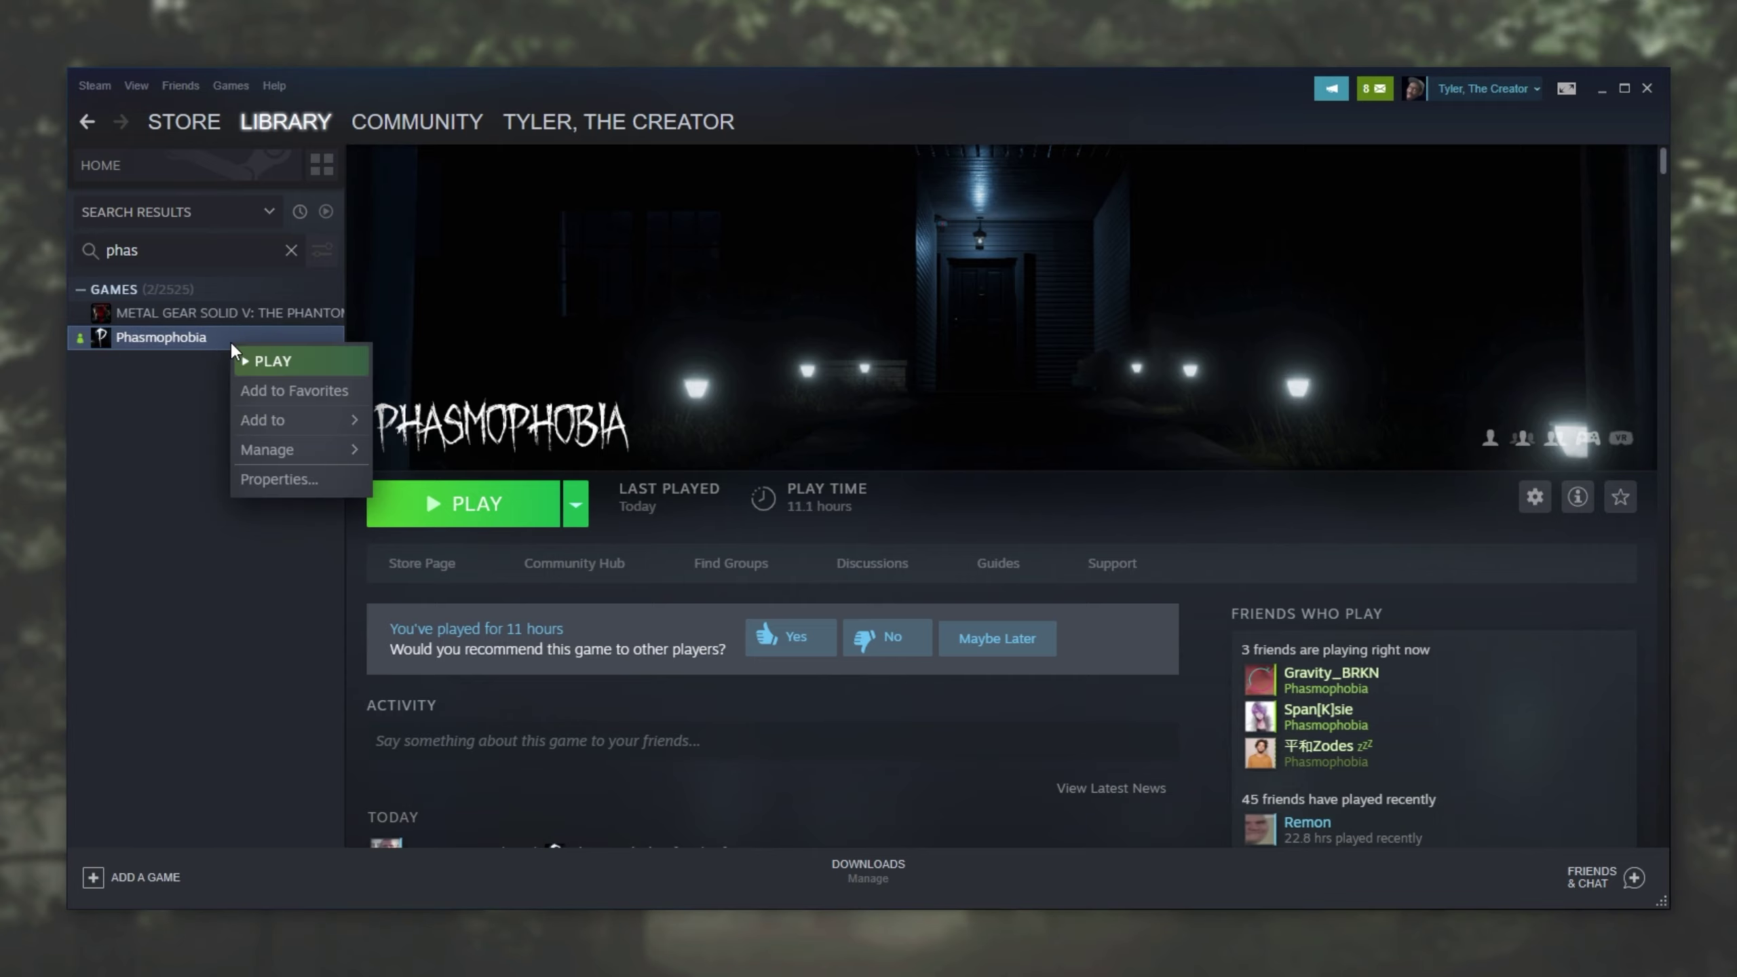
pyautogui.click(303, 473)
pyautogui.click(901, 205)
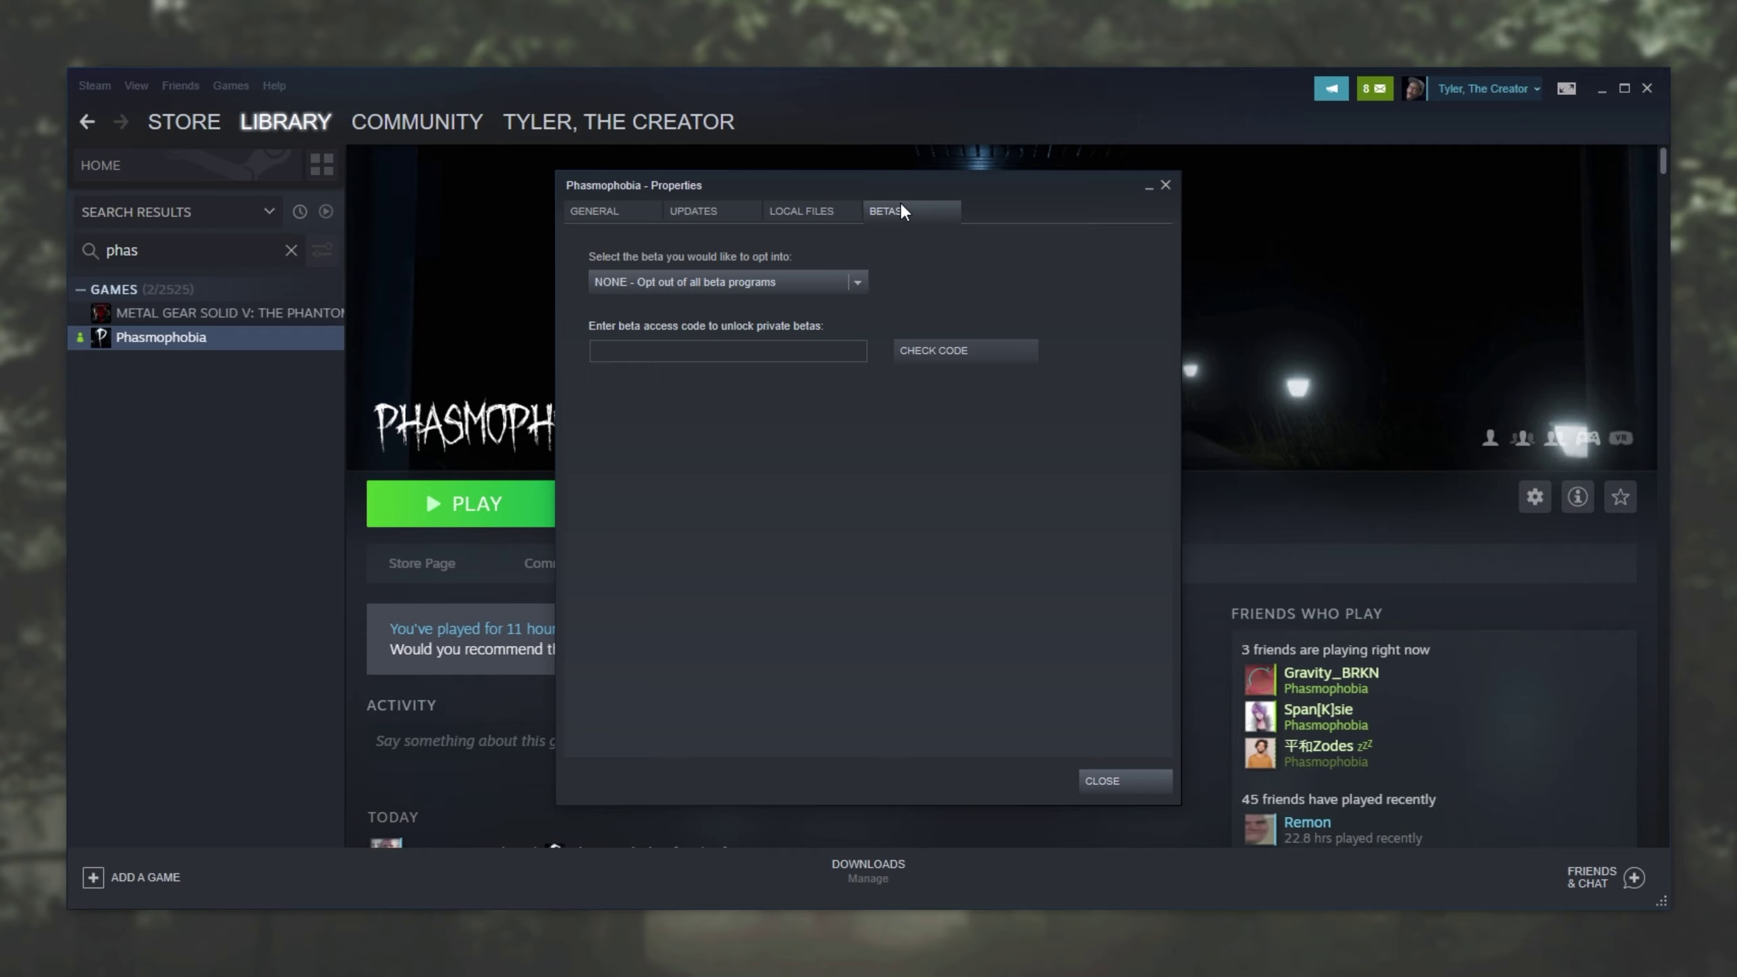
pyautogui.click(827, 283)
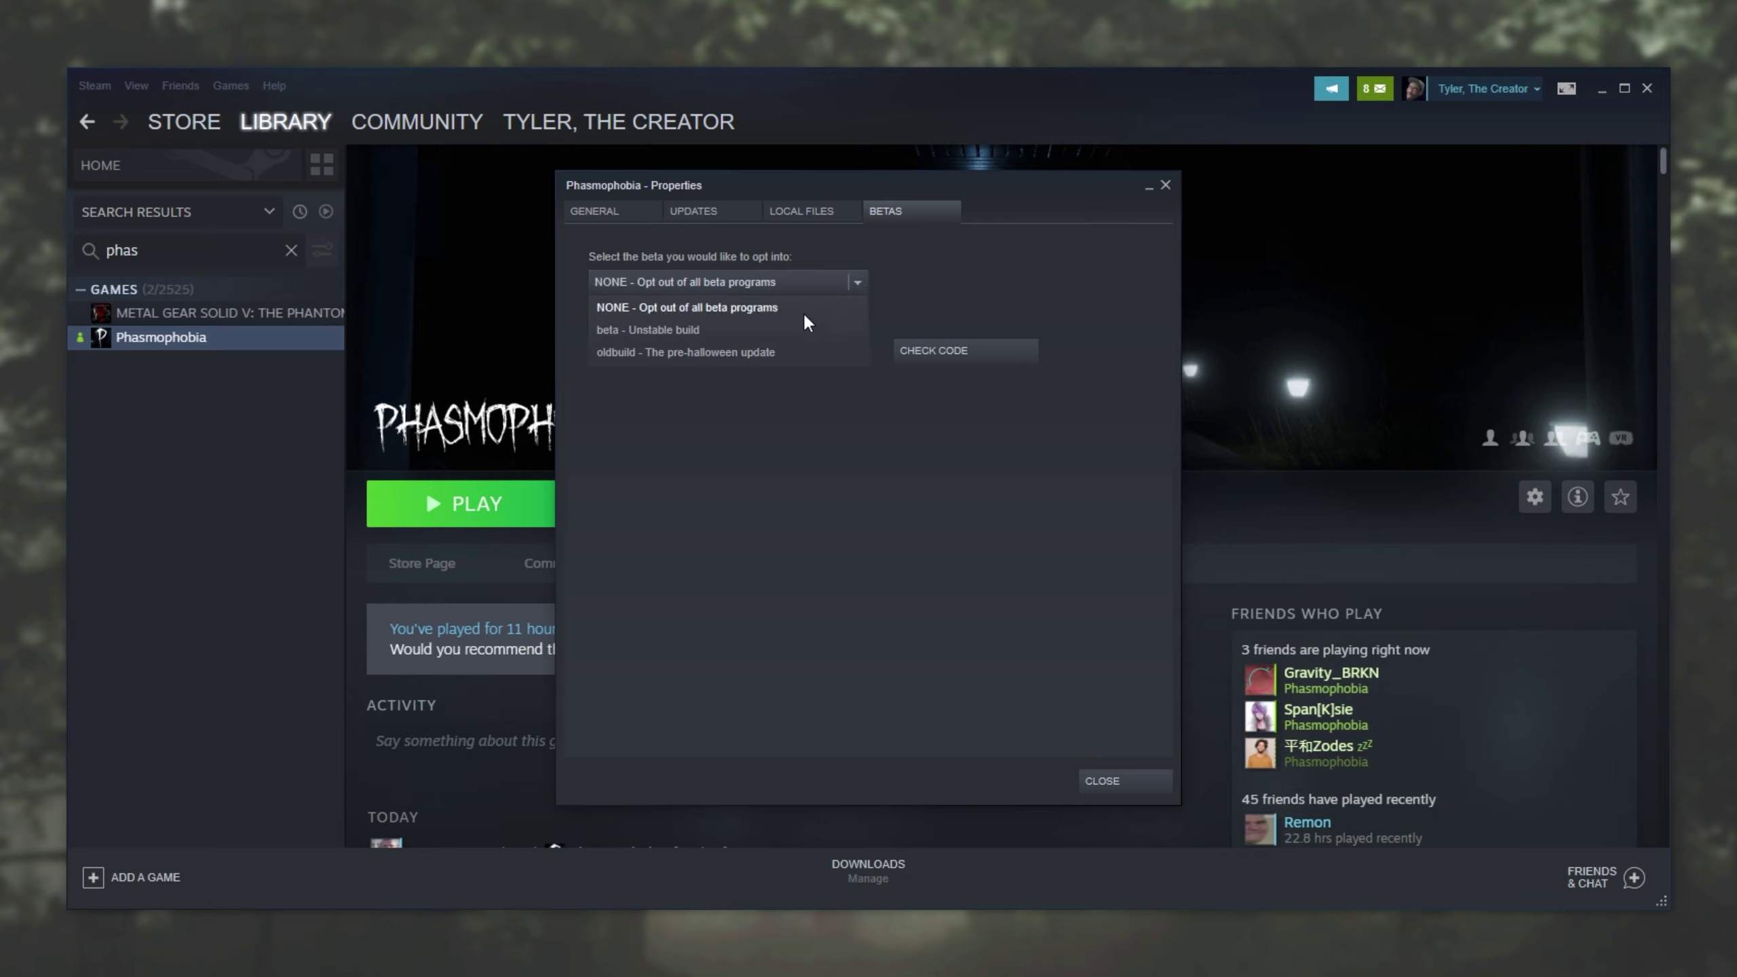
pyautogui.click(859, 282)
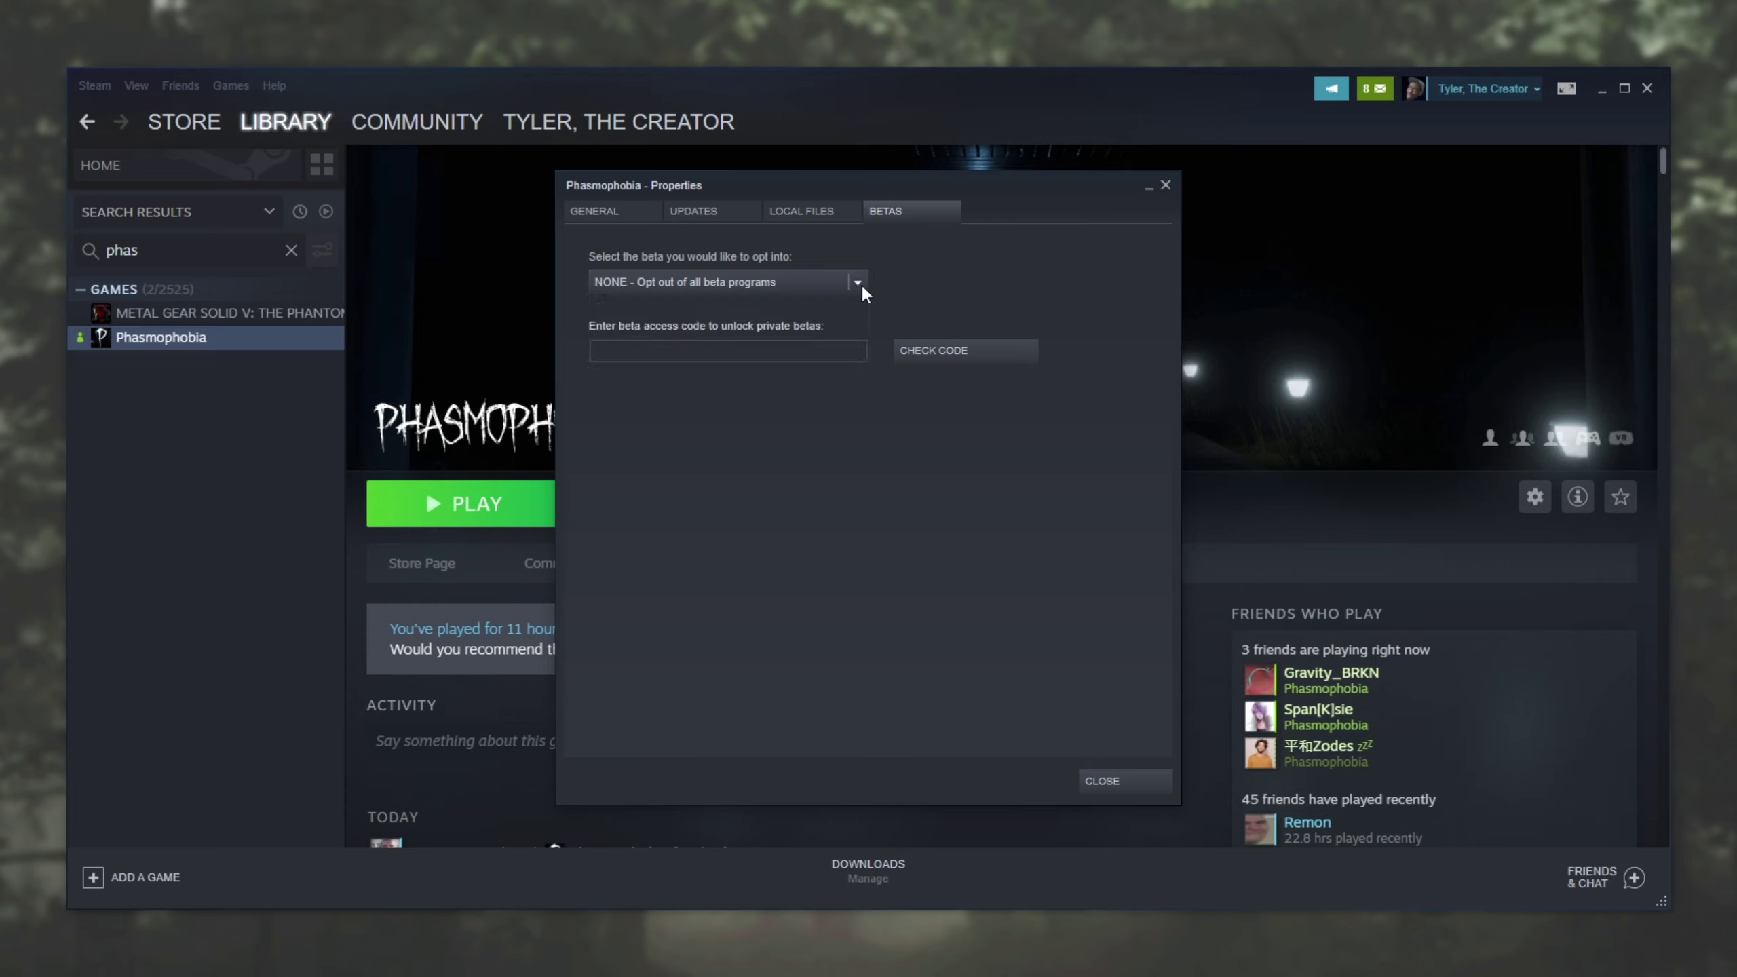
pyautogui.click(1099, 778)
# Verify the integrity of Phasmophobia's local game files from its properties, and close the properties.
pyautogui.rightClick(245, 336)
pyautogui.click(352, 470)
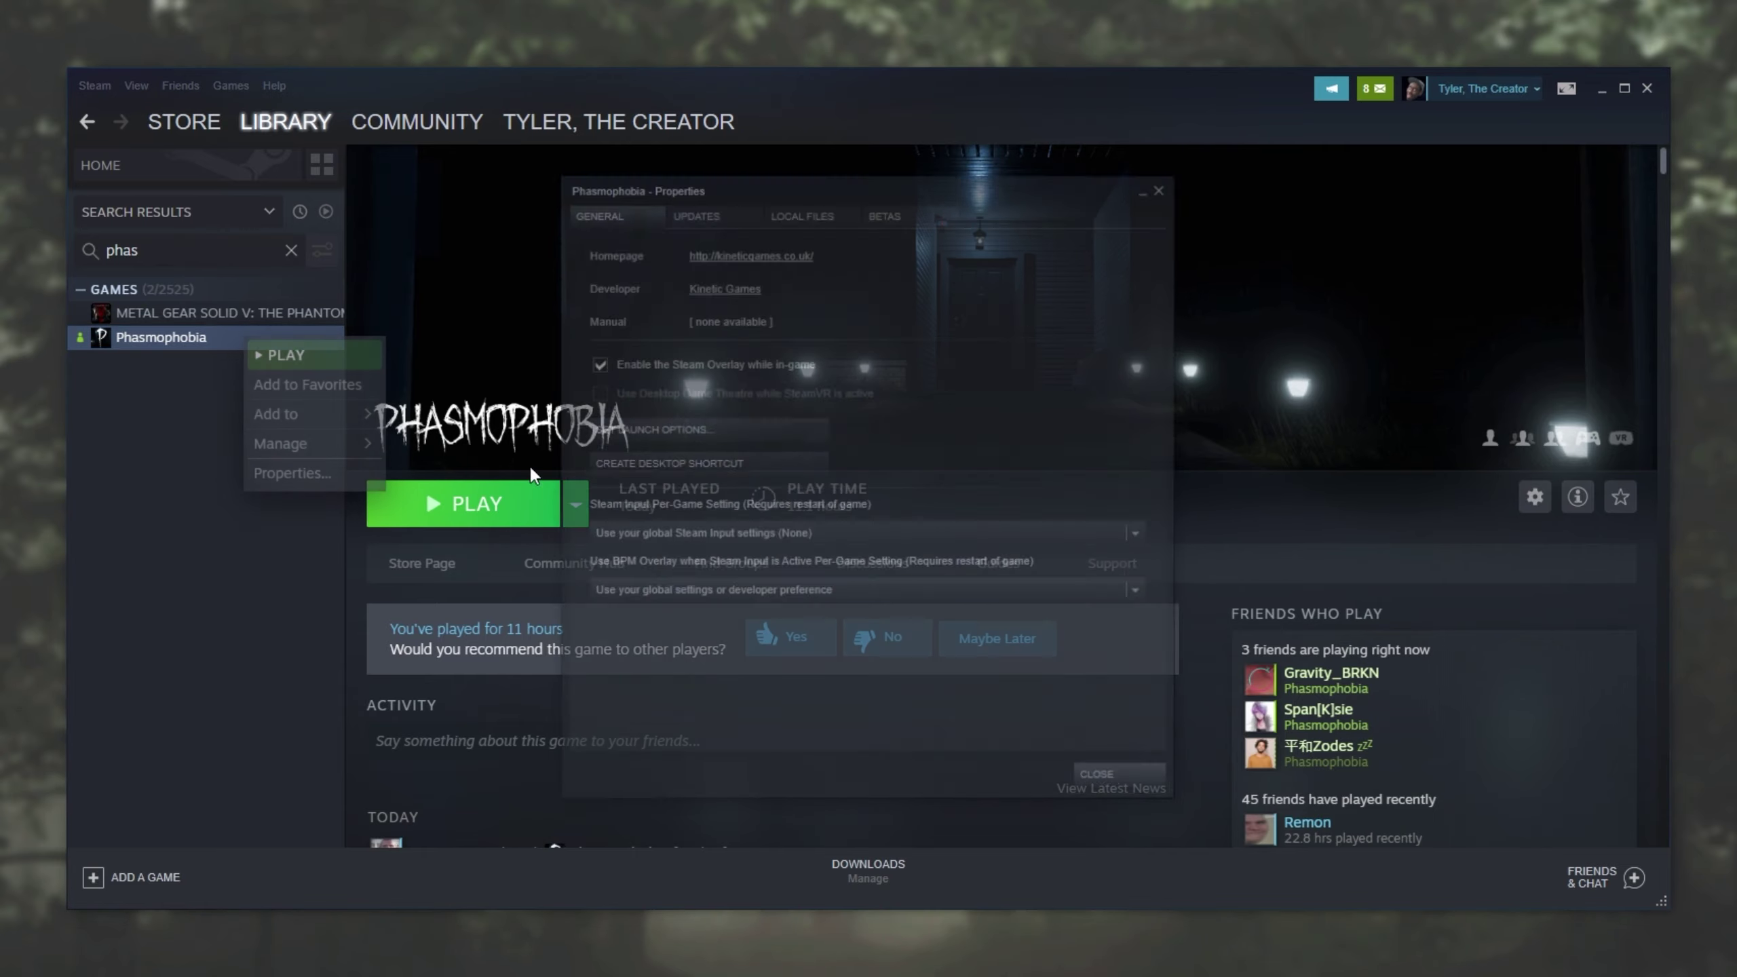
pyautogui.click(798, 210)
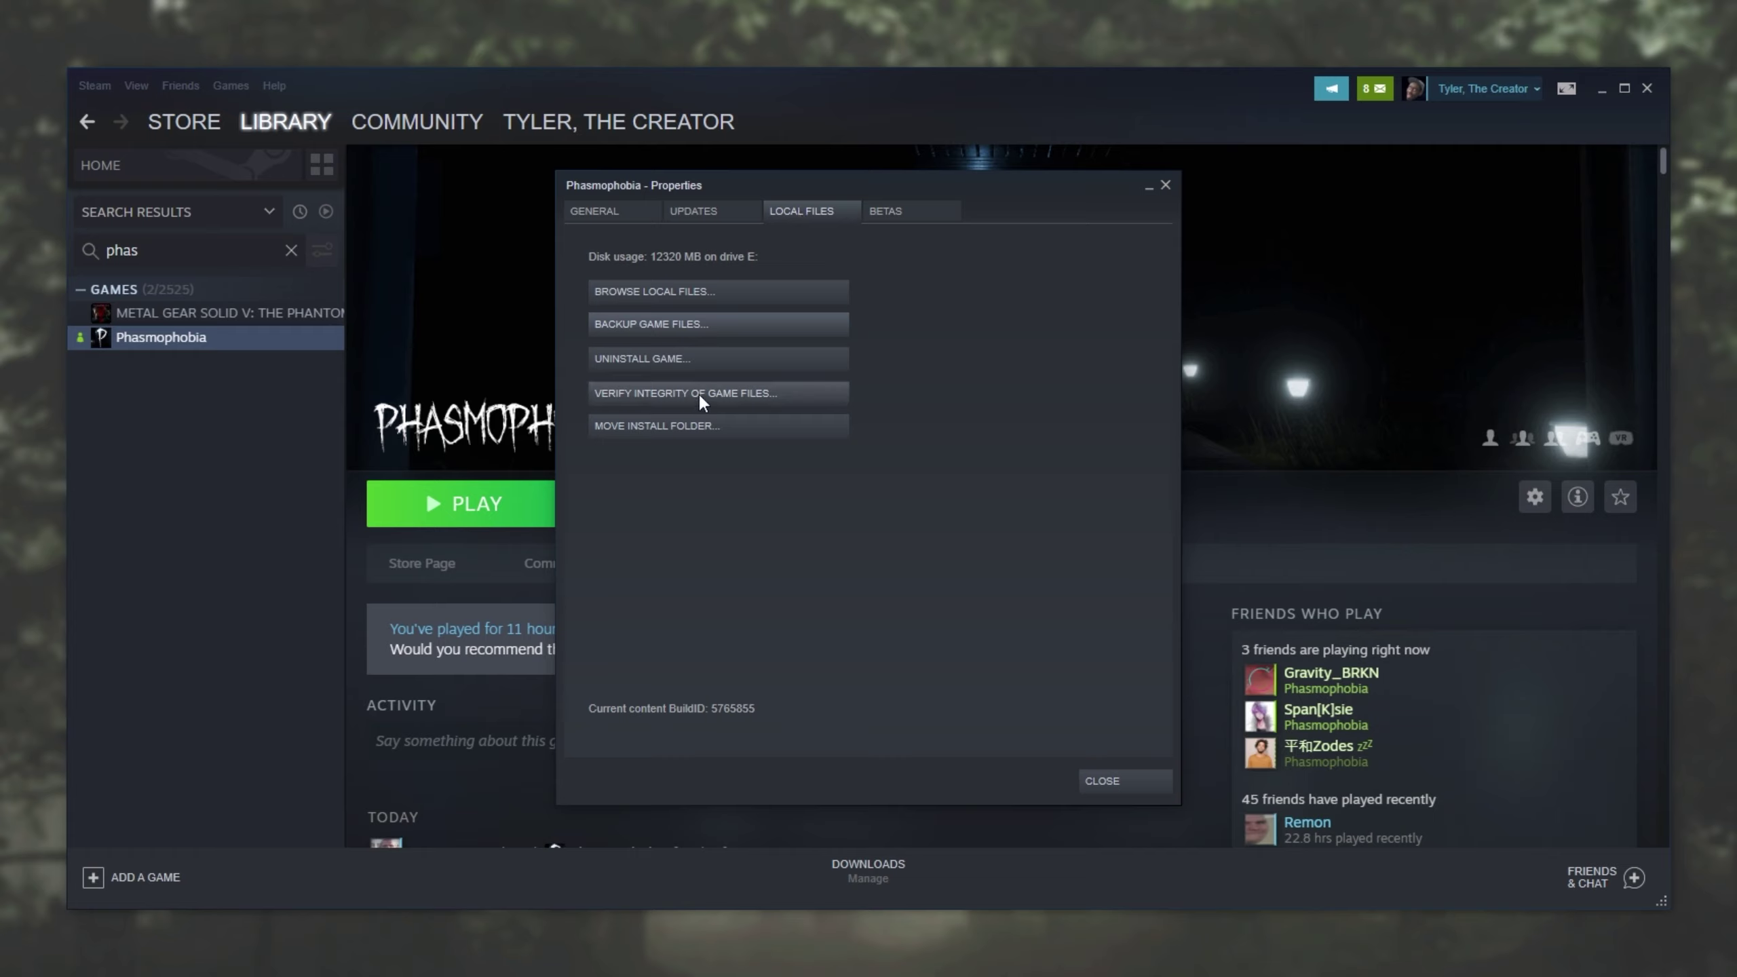
pyautogui.click(790, 399)
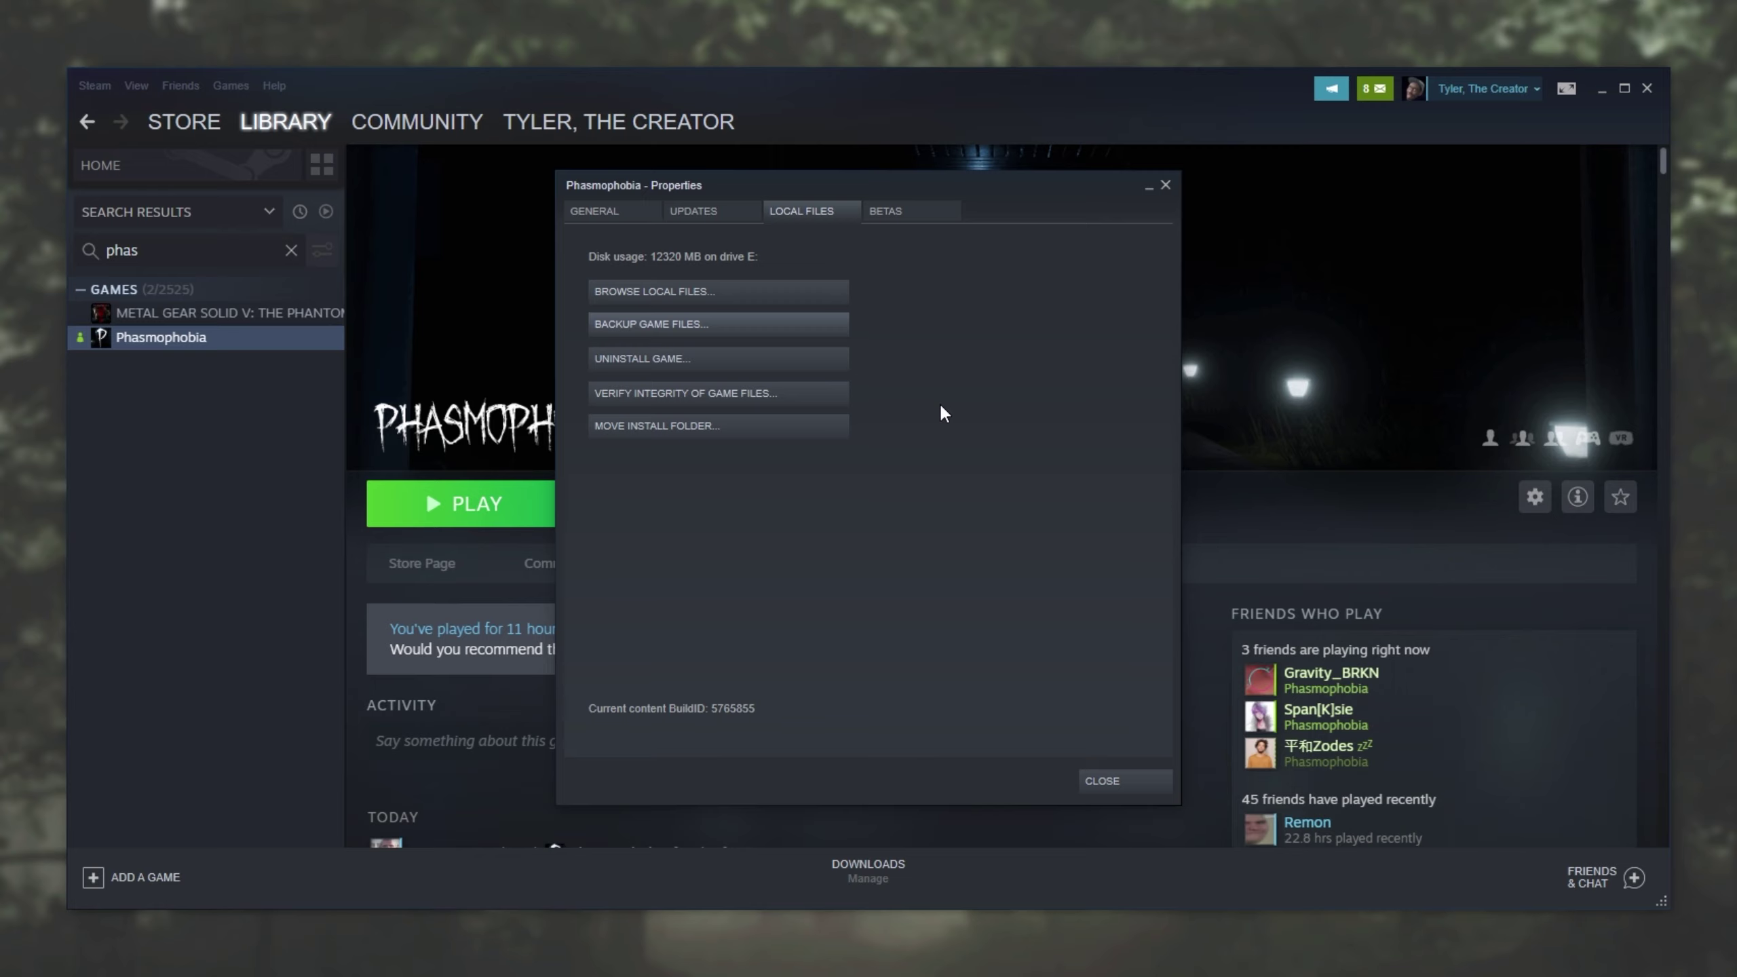
pyautogui.click(1111, 780)
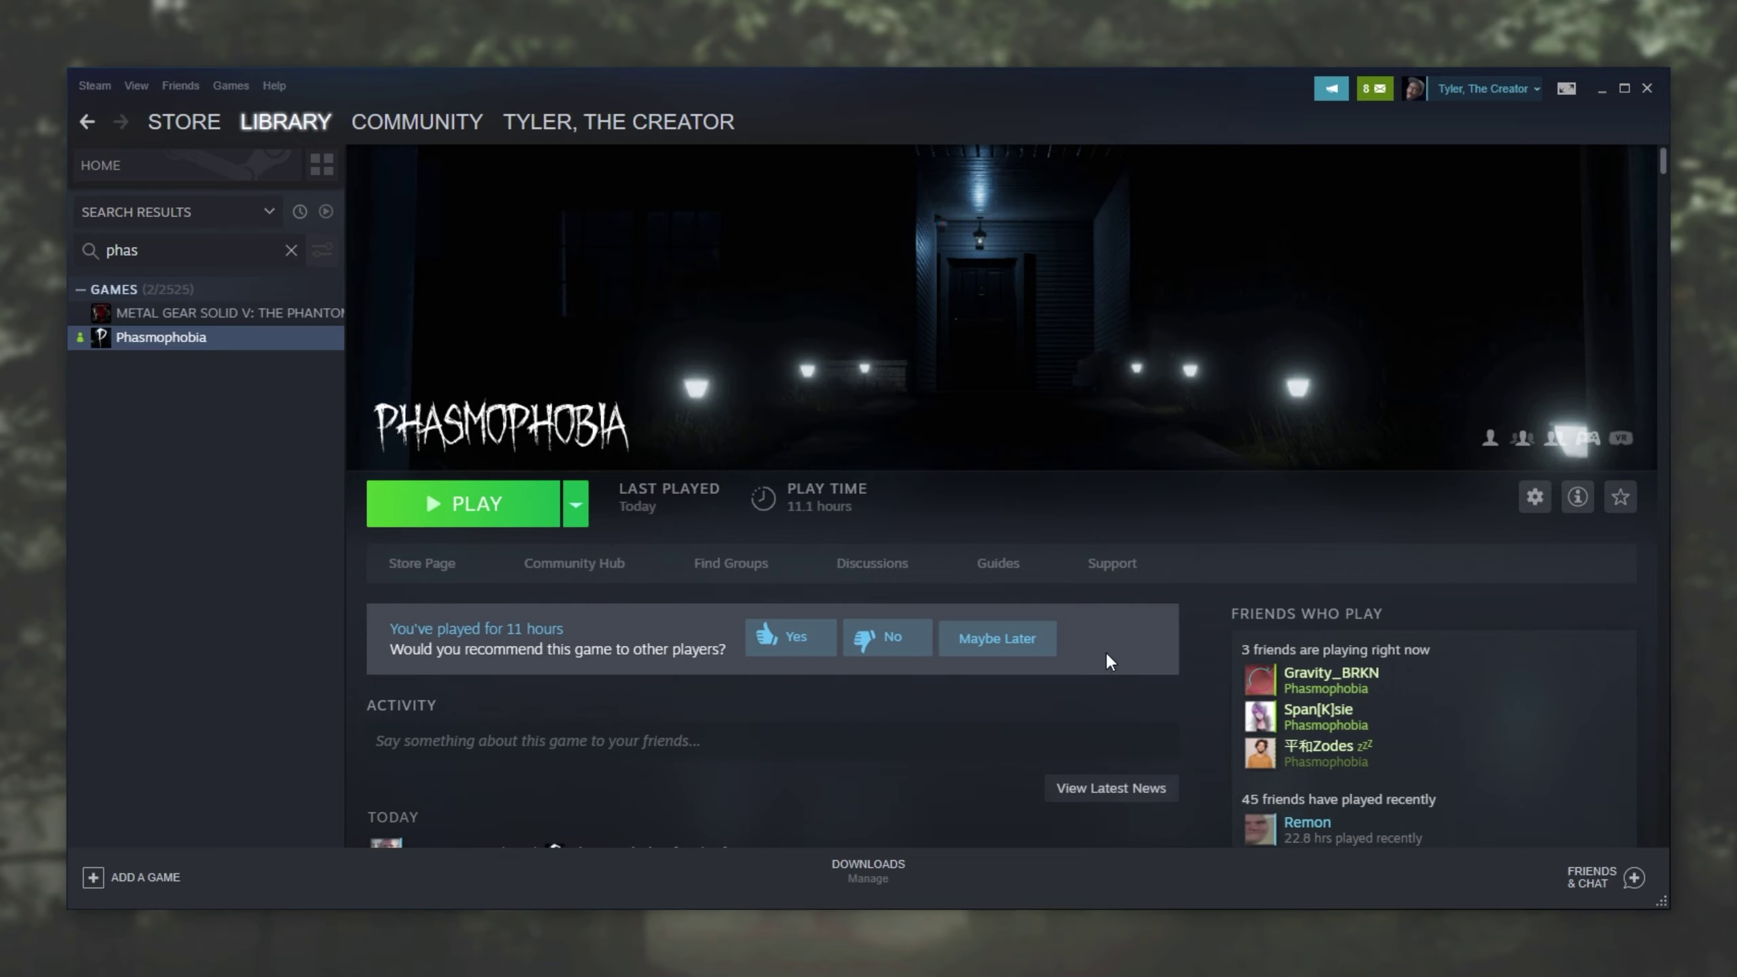
# Opt Phasmophobia into "beta - Unstable build" in its properties, close them, and start the game's update.
pyautogui.rightClick(247, 334)
pyautogui.click(342, 467)
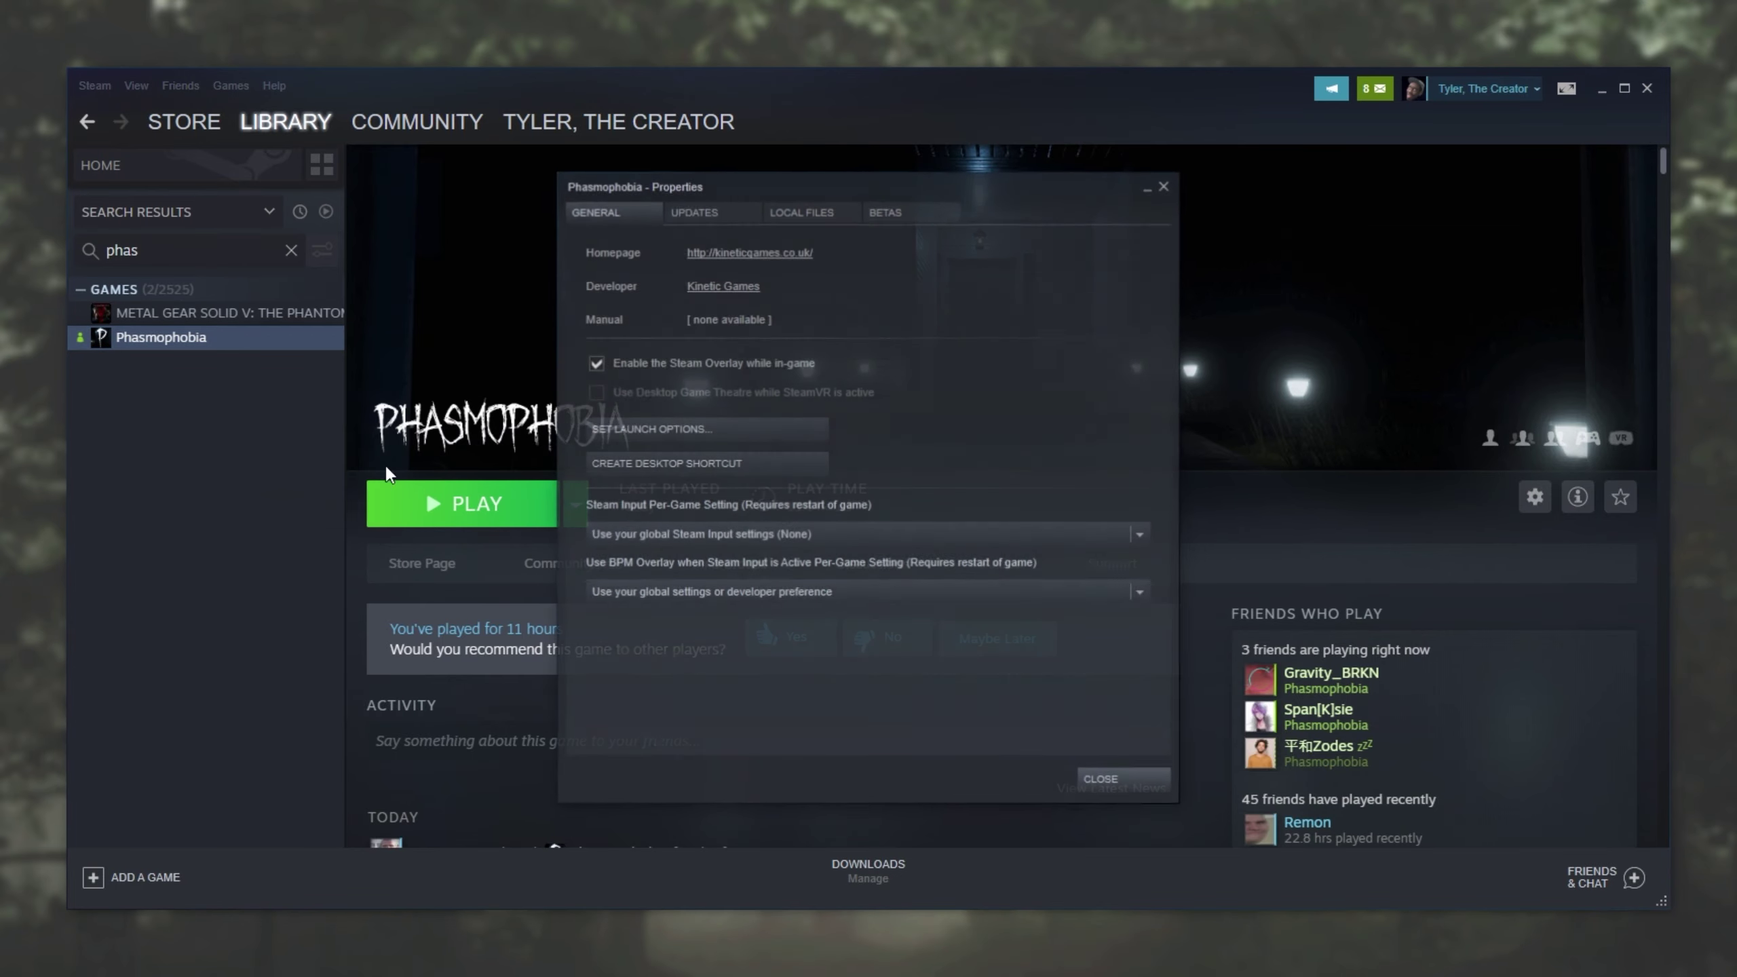
pyautogui.click(801, 211)
pyautogui.click(886, 211)
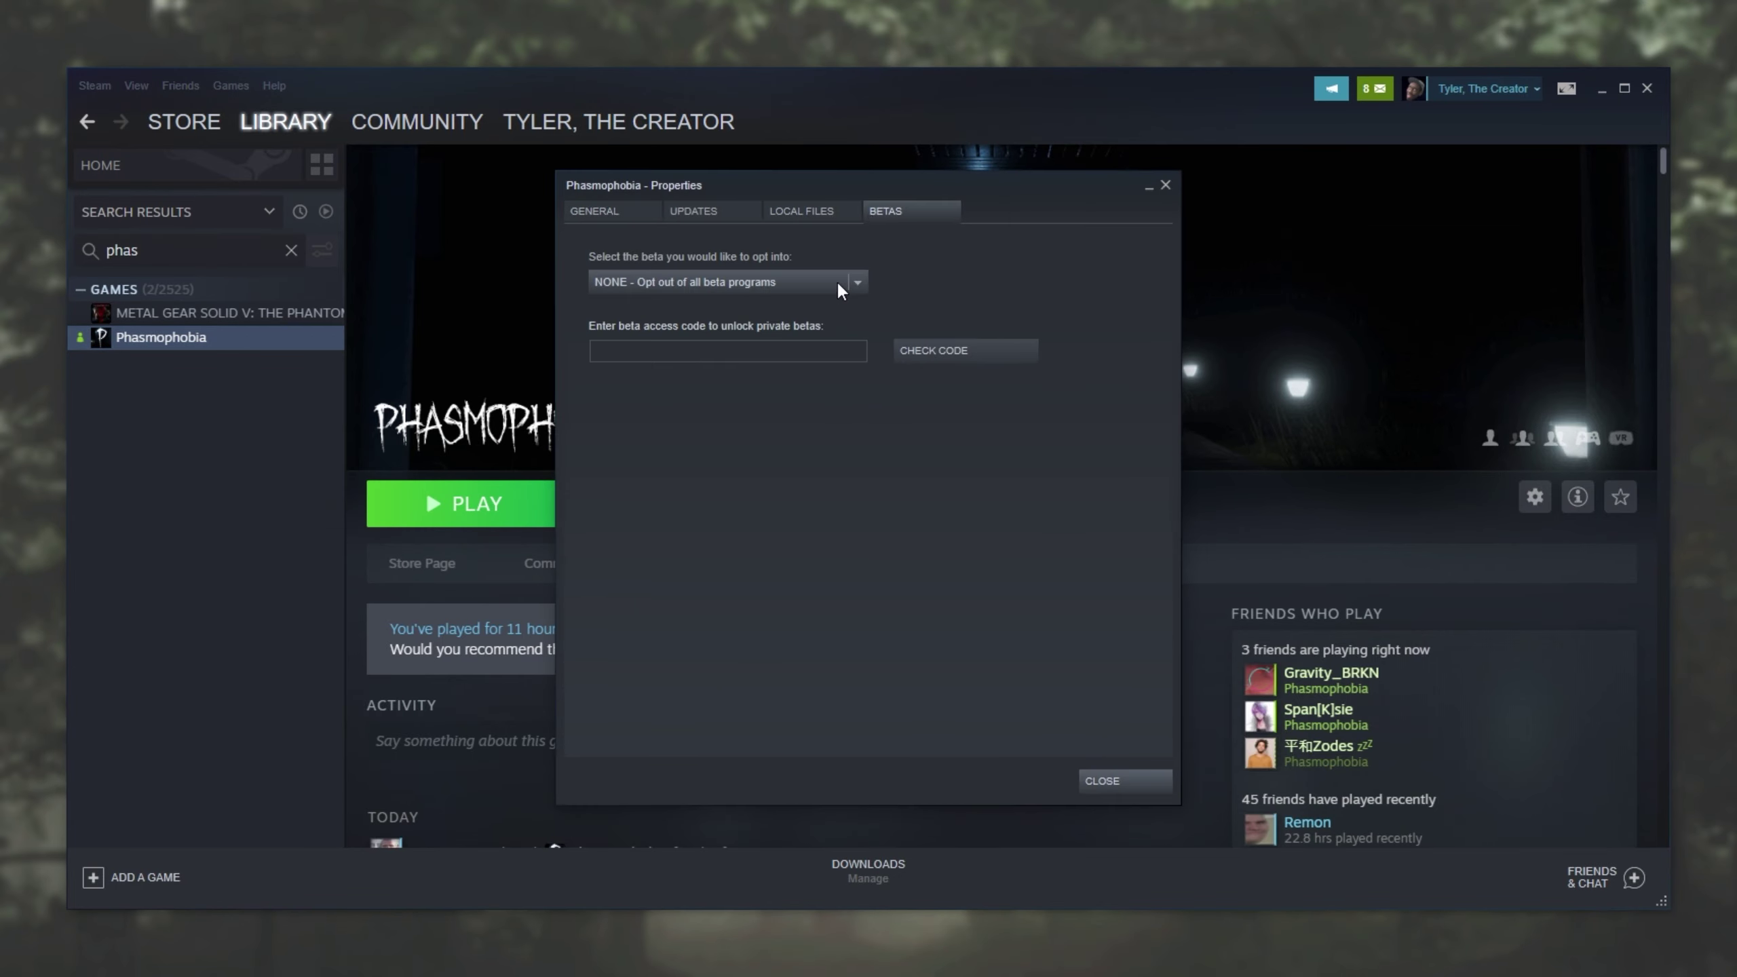
pyautogui.click(856, 282)
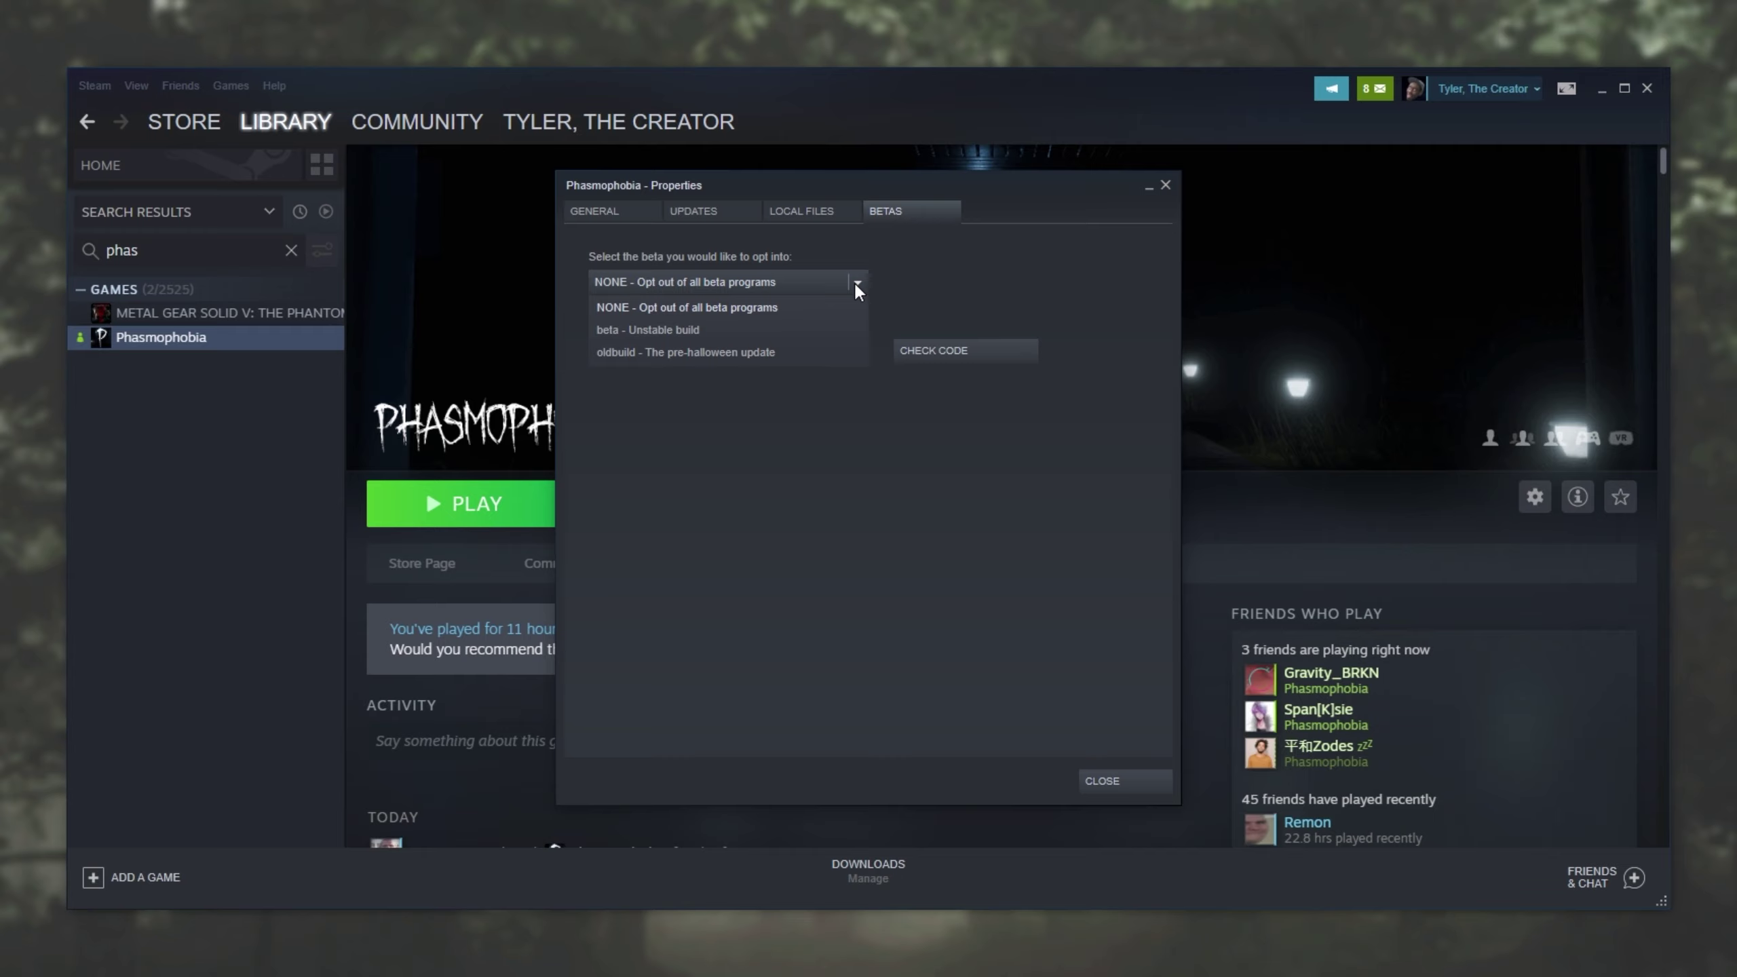
pyautogui.click(697, 332)
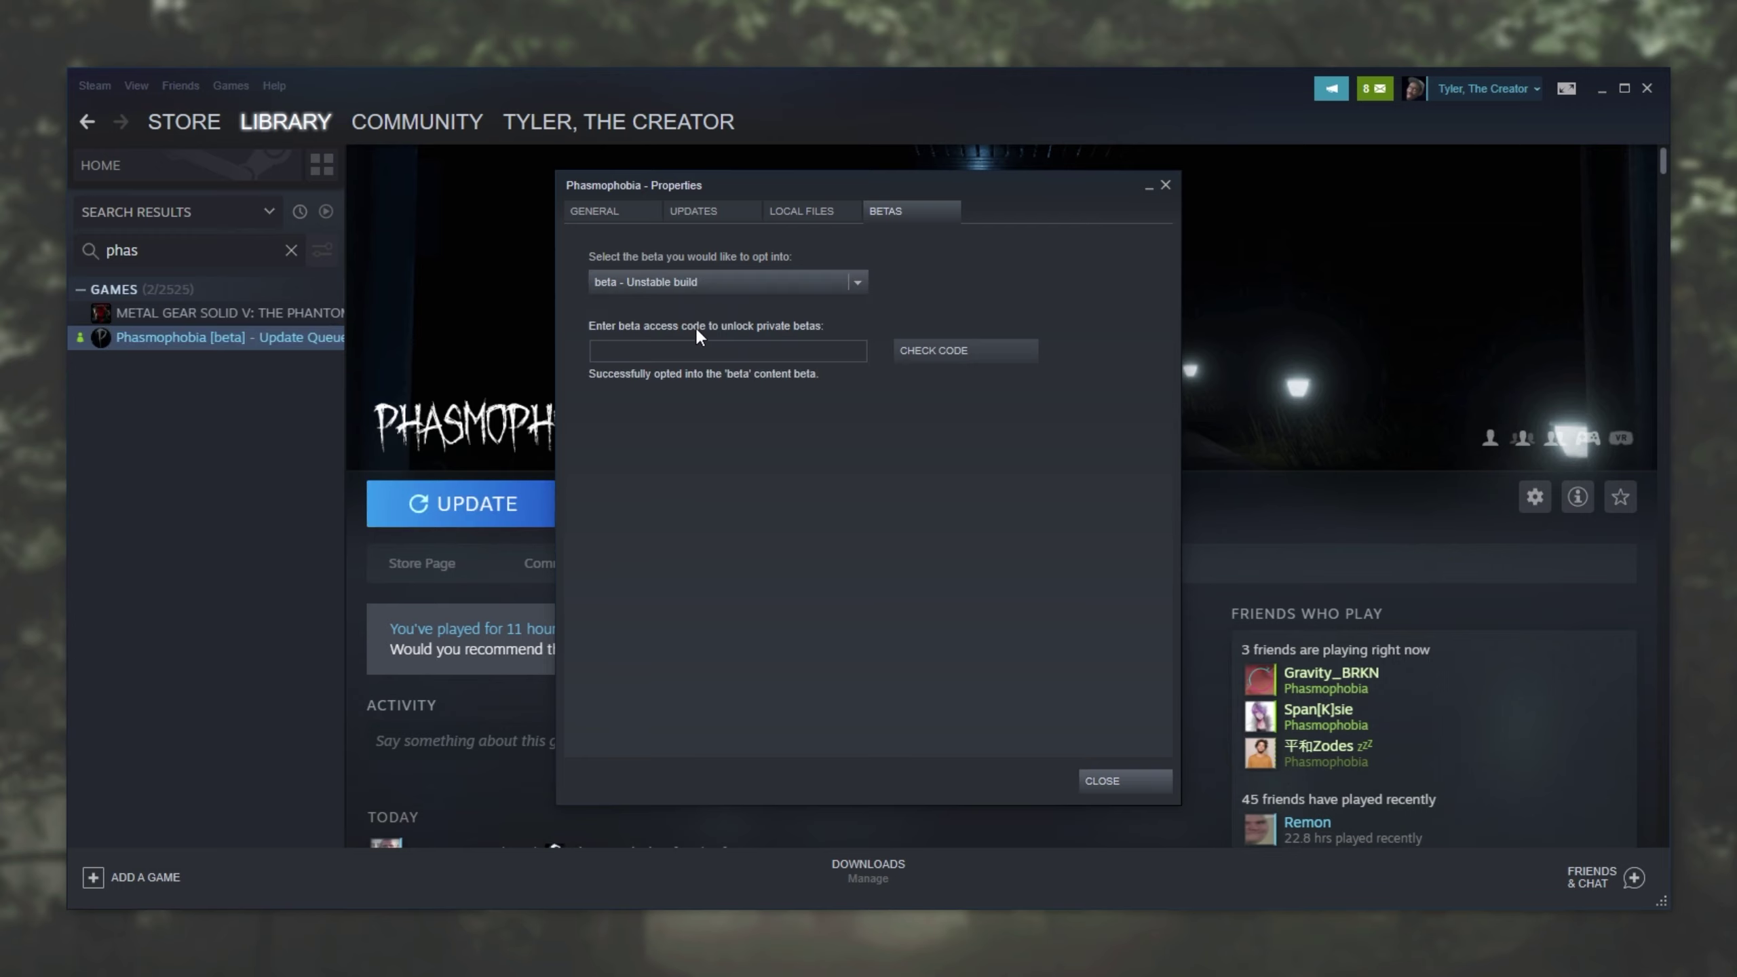
pyautogui.click(1121, 781)
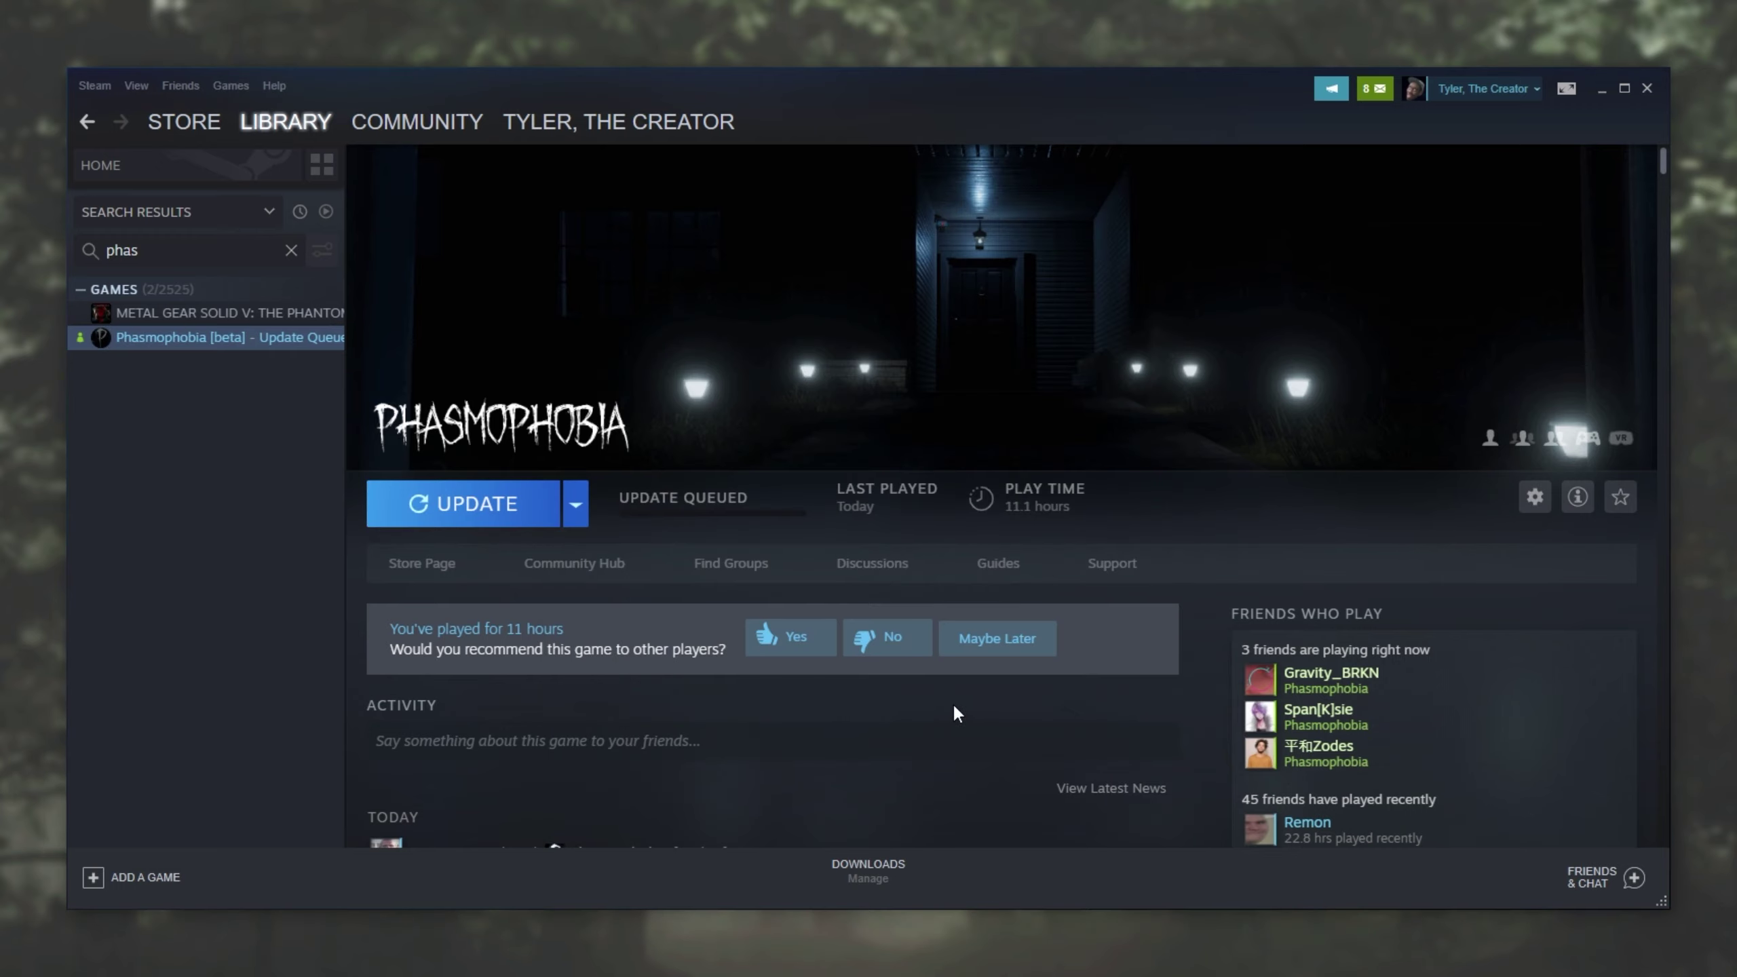
pyautogui.click(491, 506)
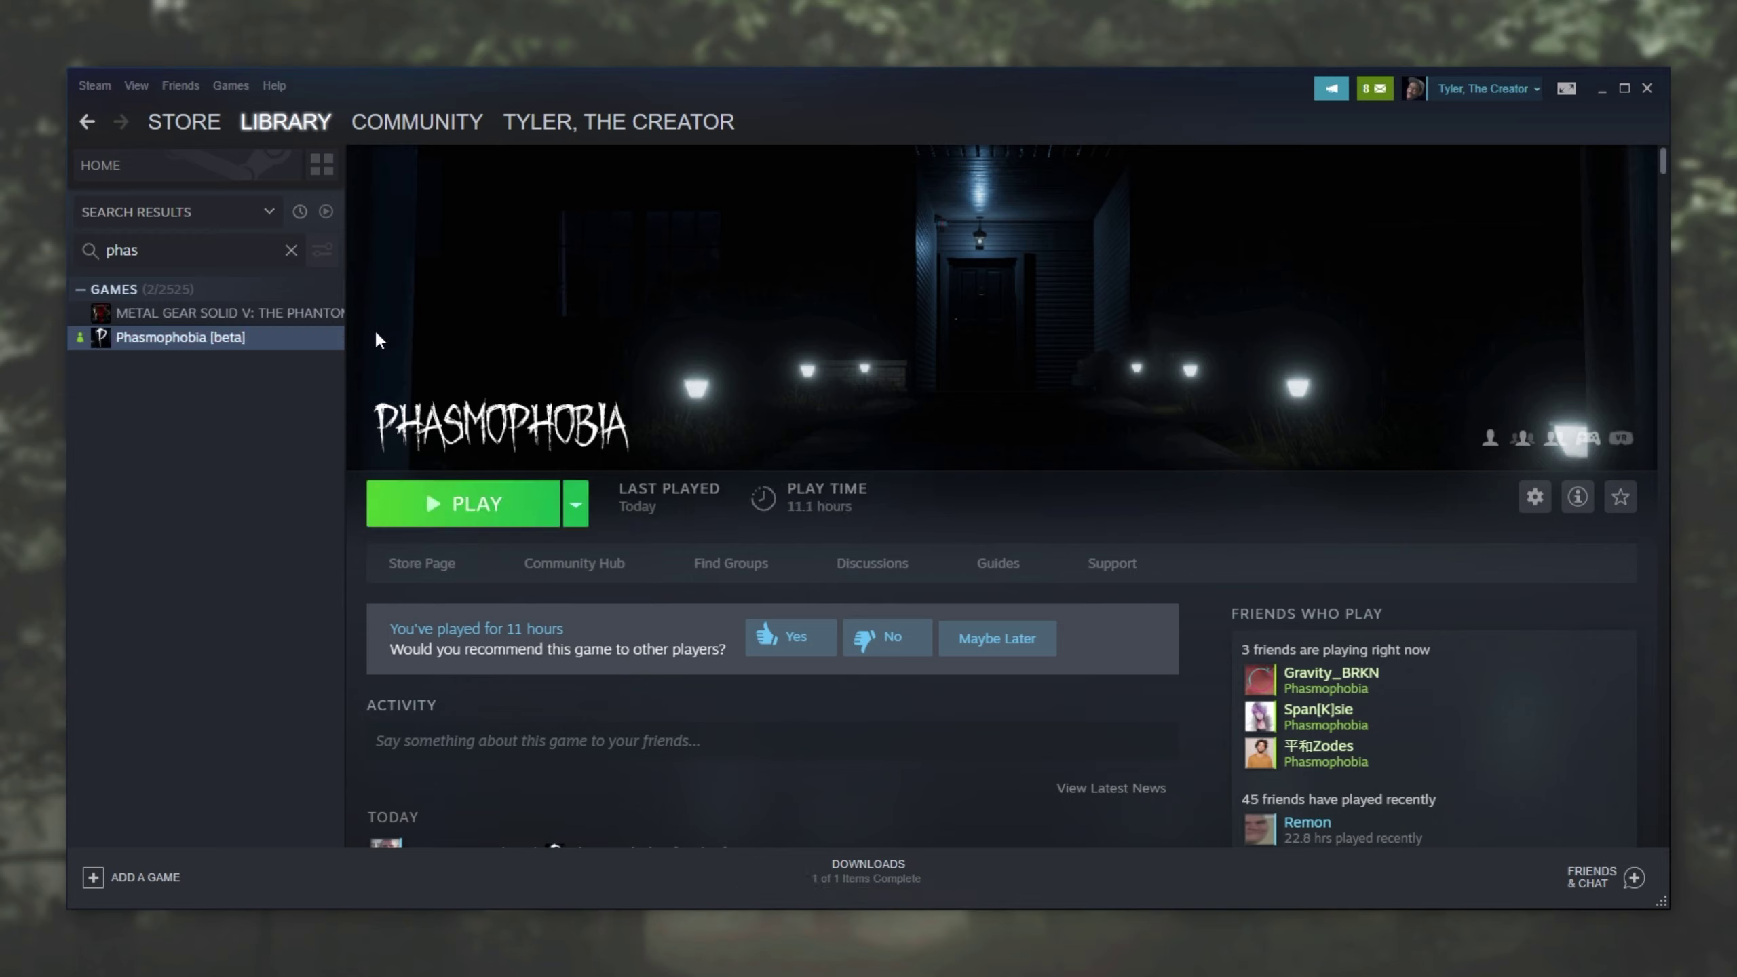
# Switch Phasmophobia's beta selection back to "NONE - Opt out of all beta programs" in its properties, and close them.
pyautogui.rightClick(296, 342)
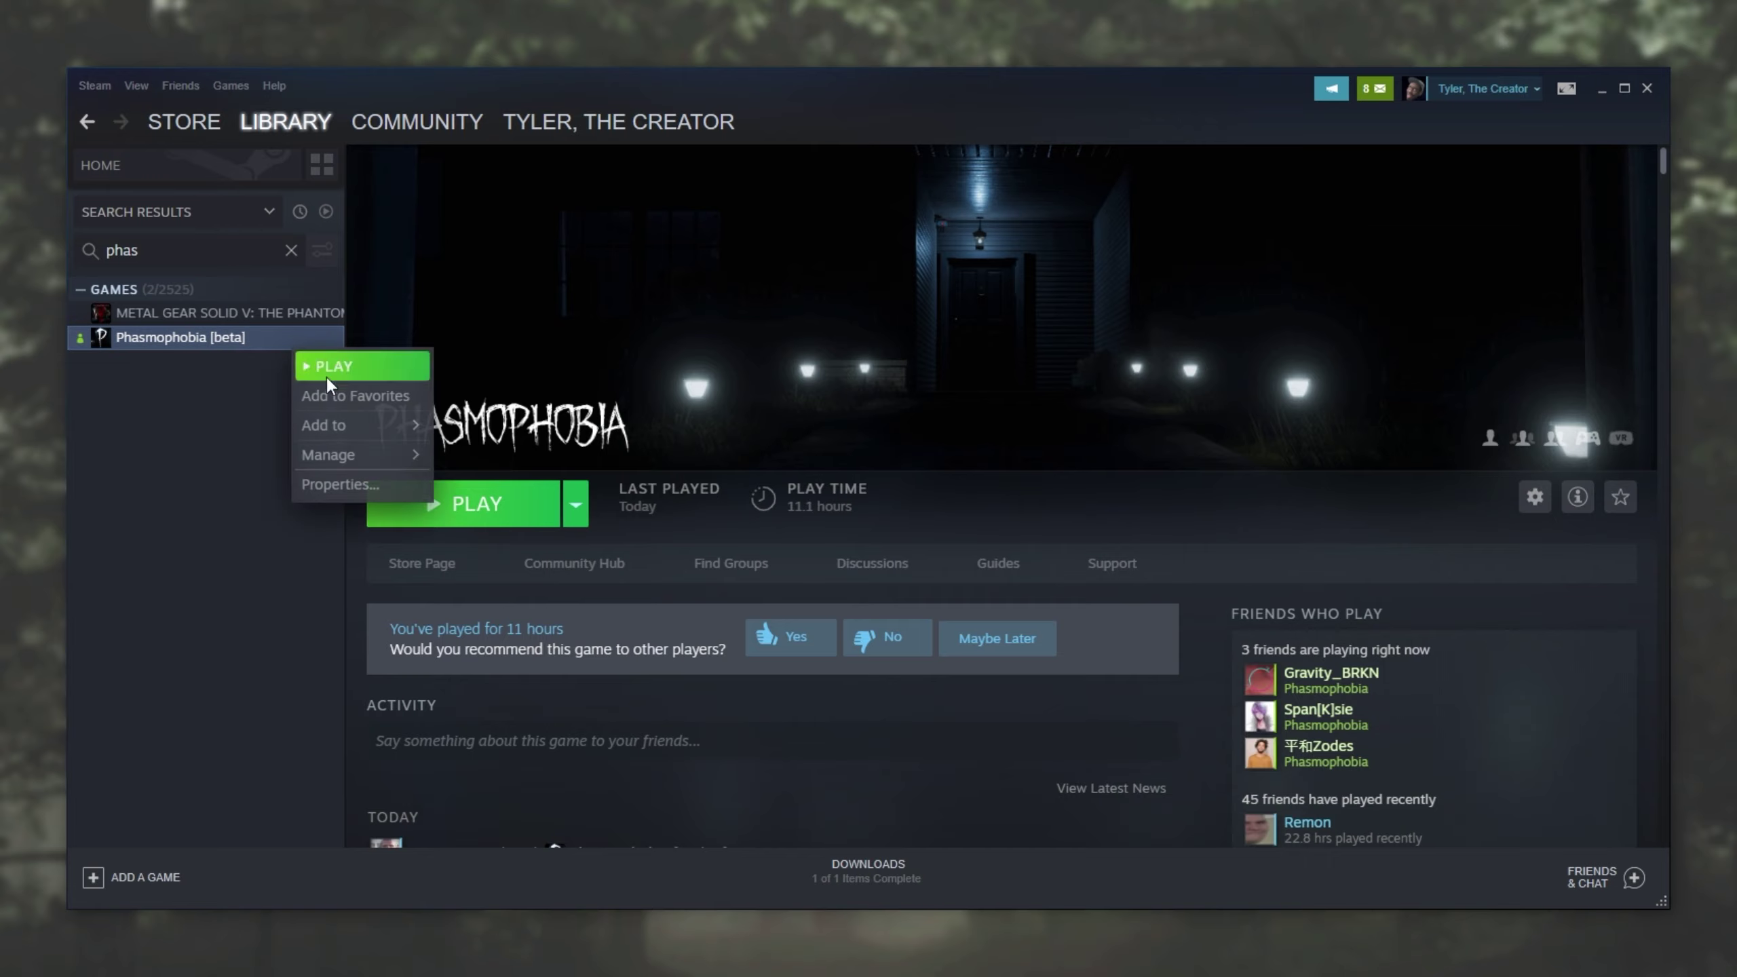
pyautogui.click(371, 478)
pyautogui.click(887, 212)
pyautogui.click(851, 278)
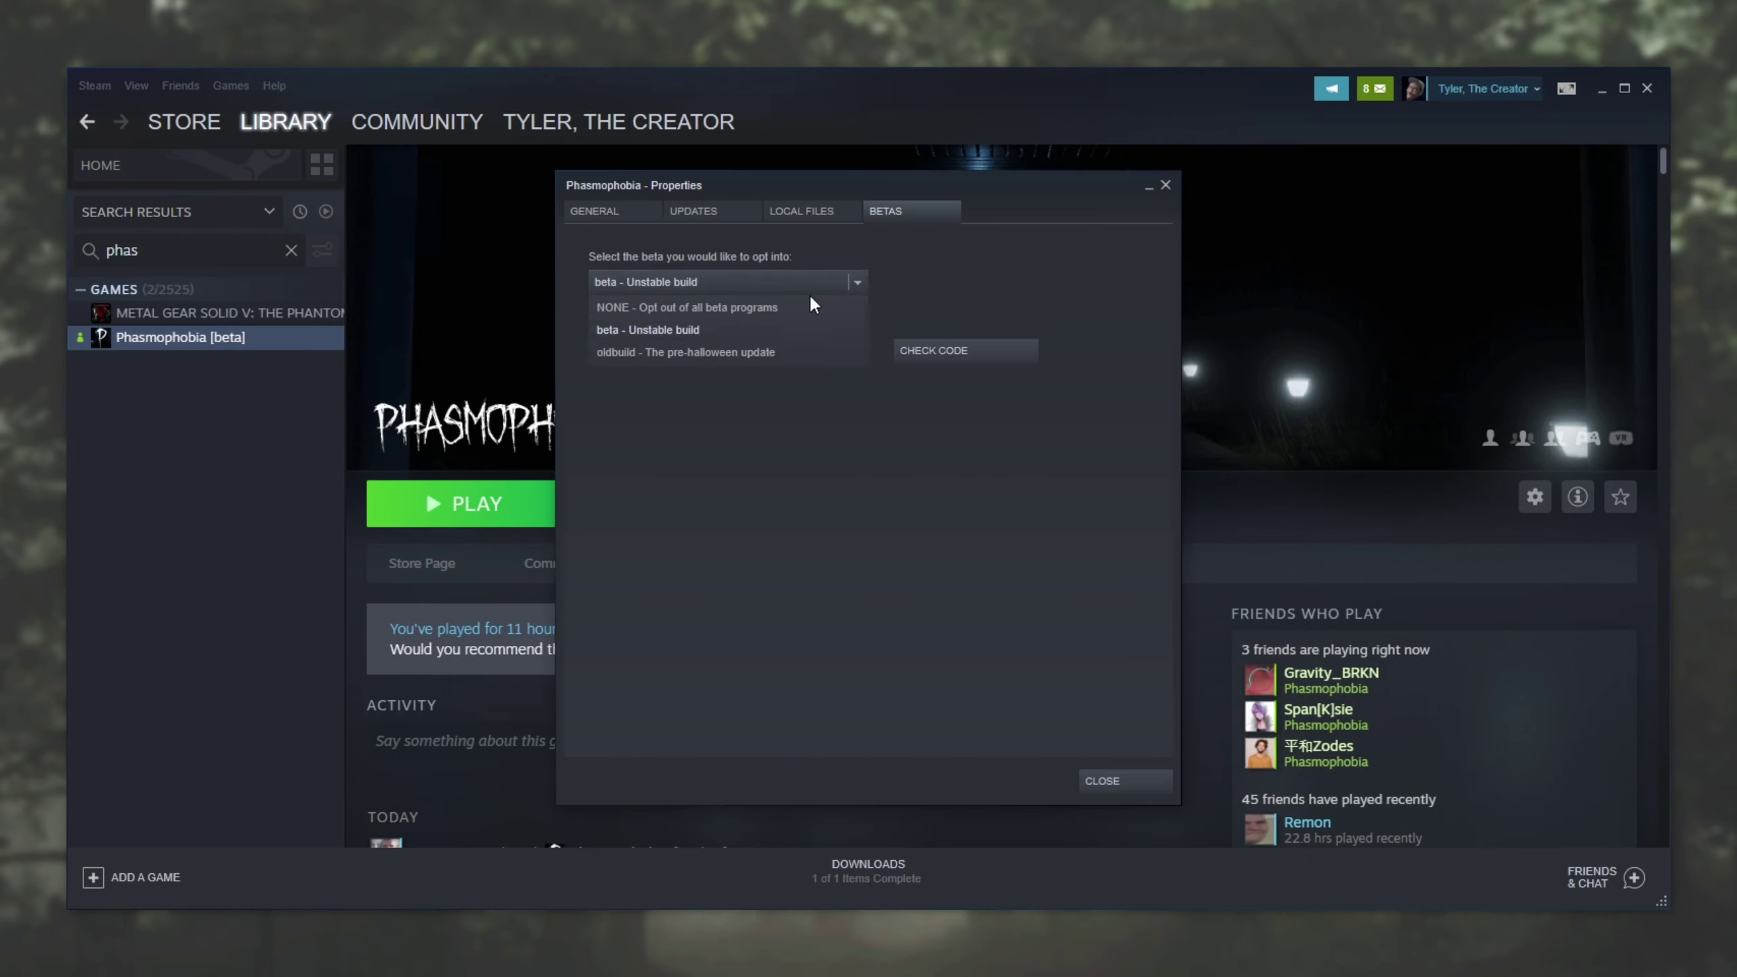
pyautogui.click(806, 294)
pyautogui.click(1125, 779)
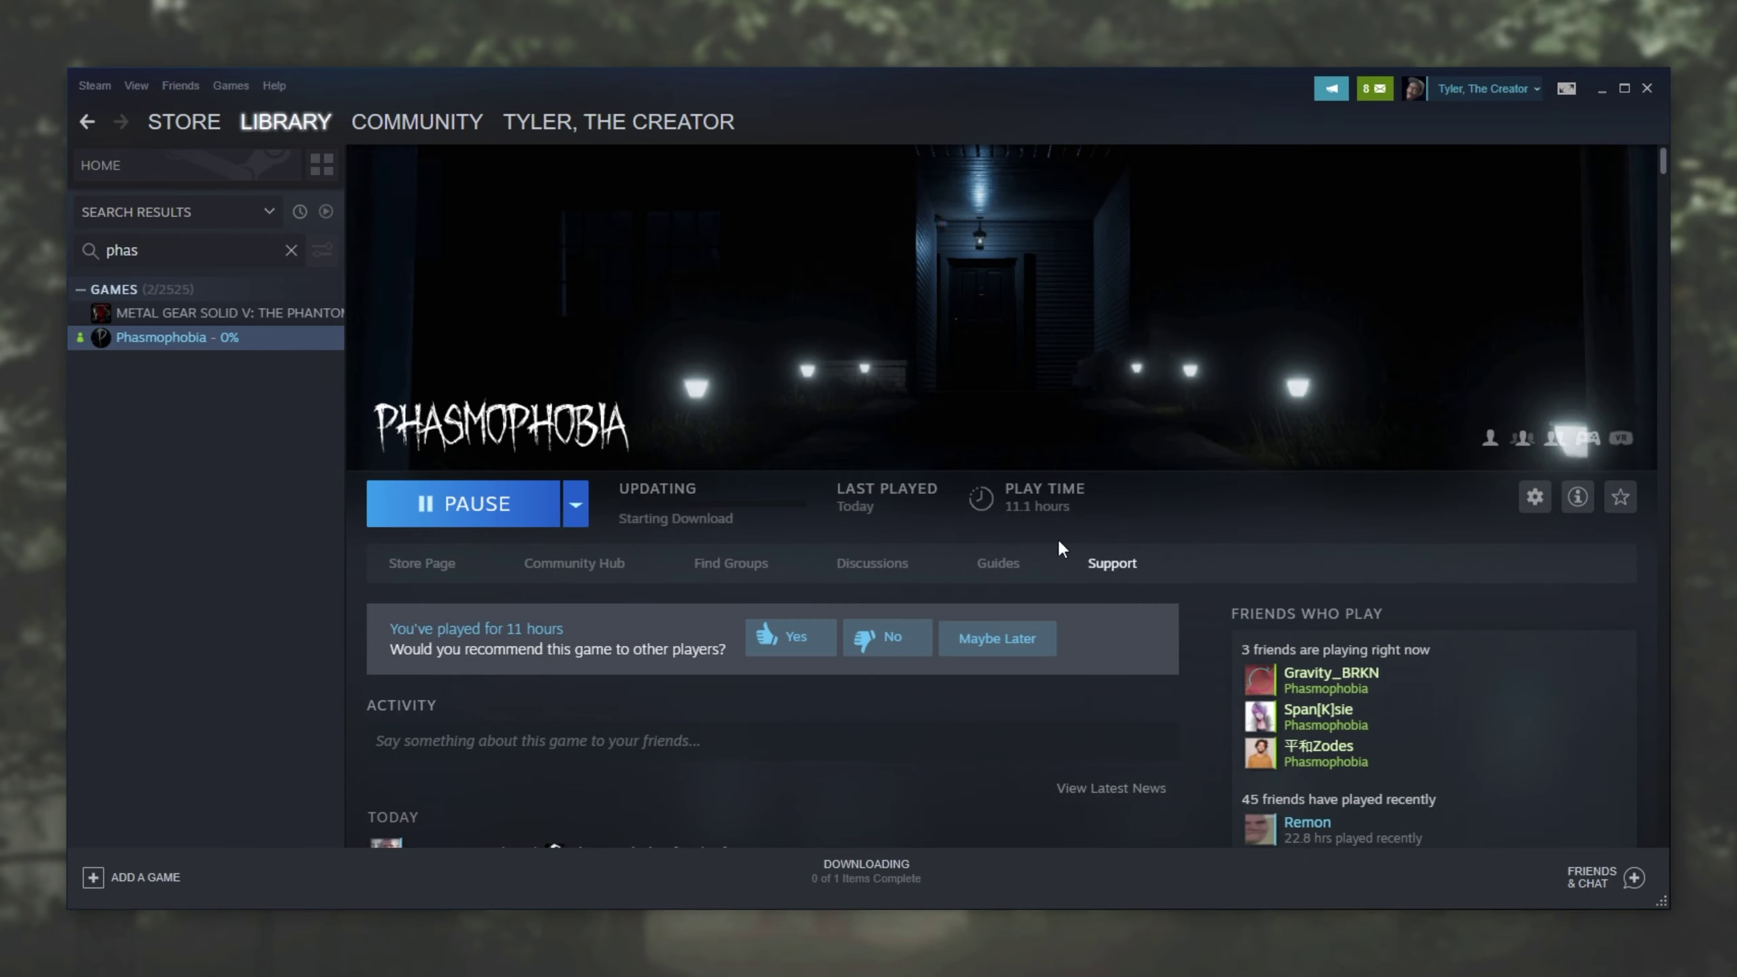